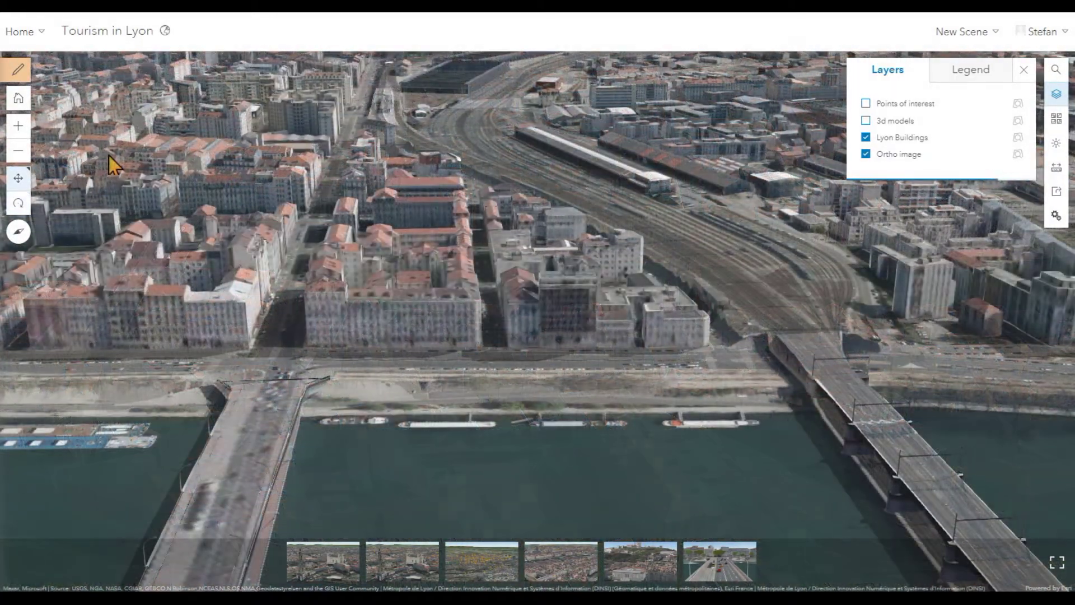
- Turn on the 3D models layer in the Solar Radiation demo web scene
left_click(865, 121)
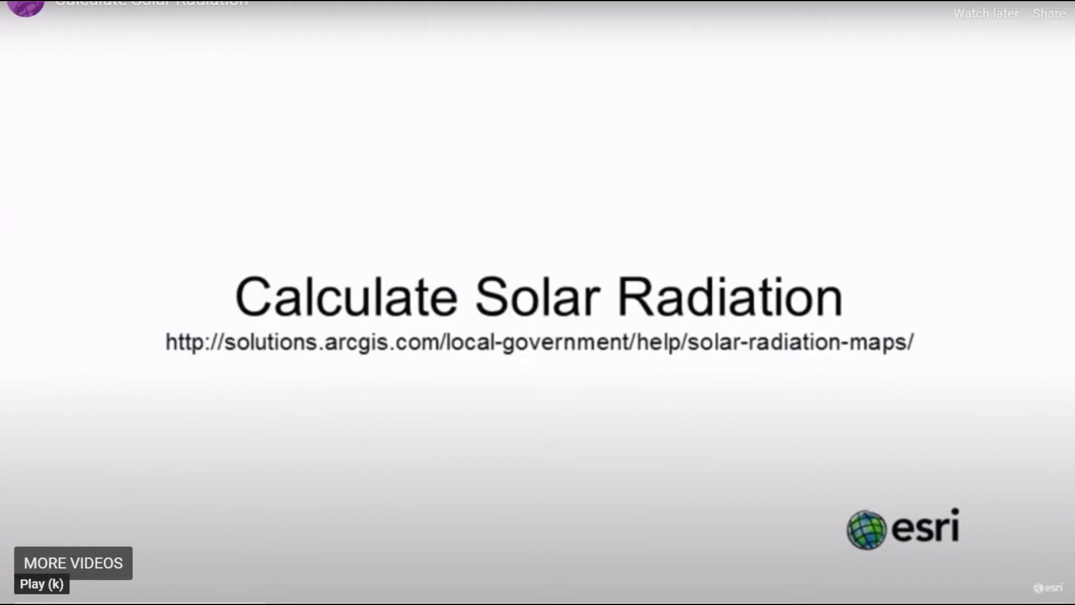
- Resume the tutorial video and open the Assess Solar Radiation task from the Project pane
key("k")
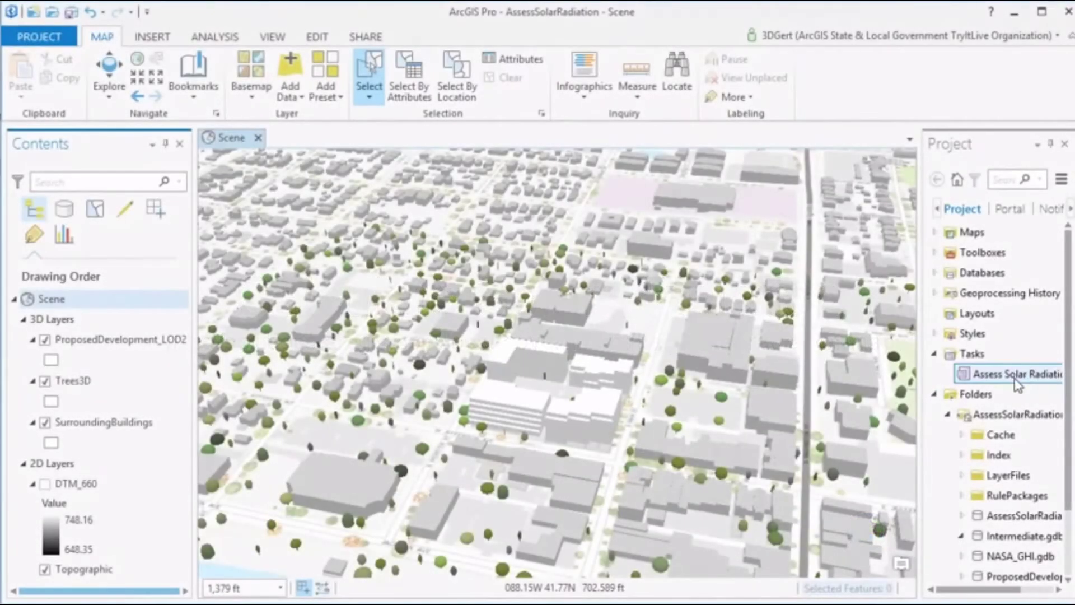
double_click(1015, 375)
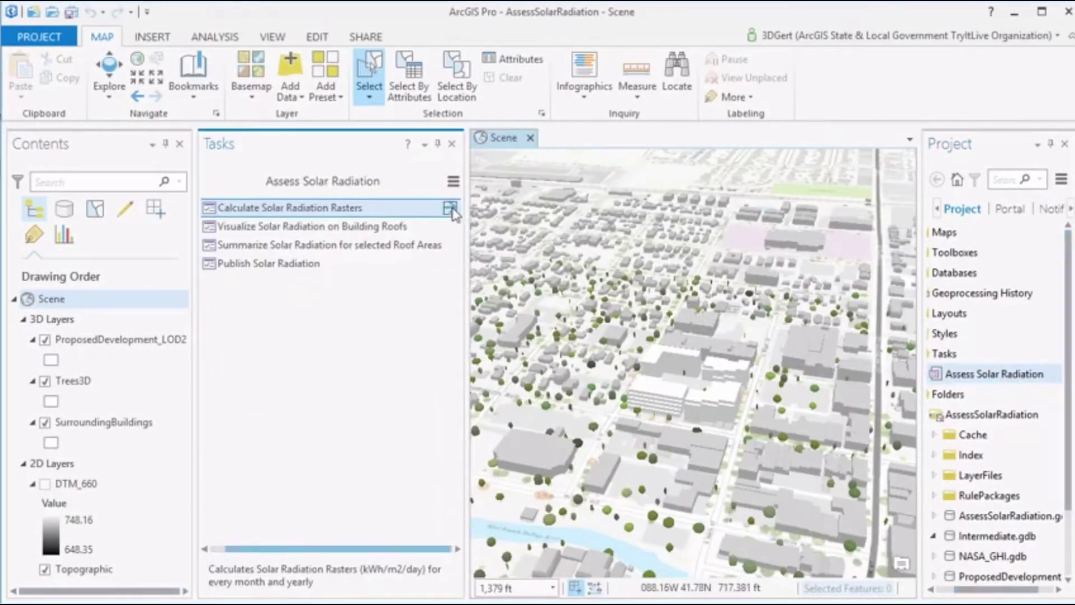
- Add ProposedDevelopment_LOD2, Trees3D and SurroundingBuildings as input features for Calculate Solar Radiation Rasters
left_click(452, 210)
left_click(417, 452)
left_click(414, 470)
left_click(416, 472)
key("Escape")
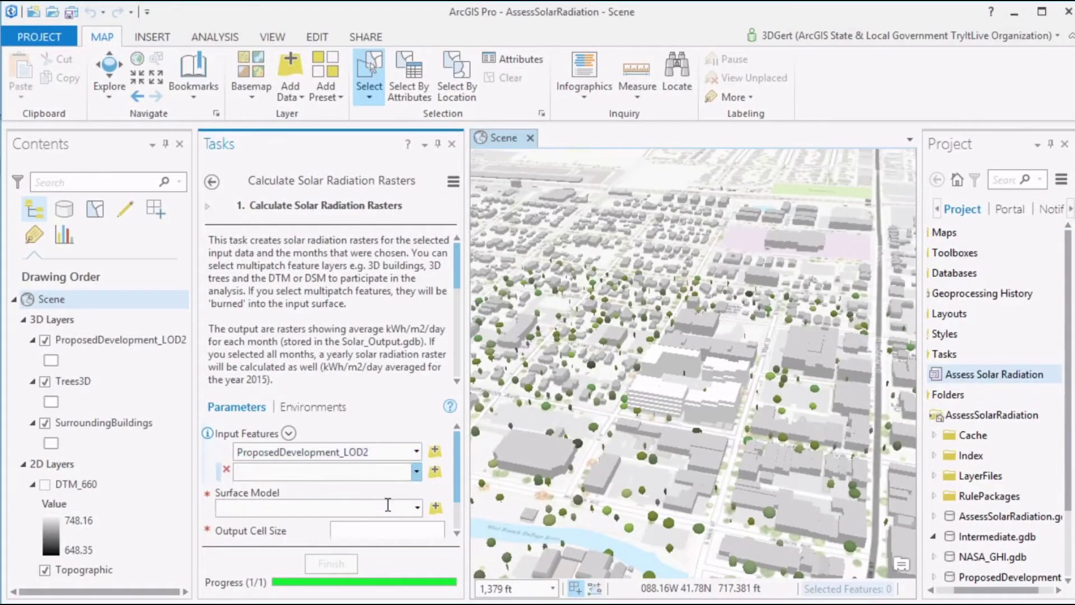
left_click(387, 504)
left_click(414, 494)
left_click(375, 544)
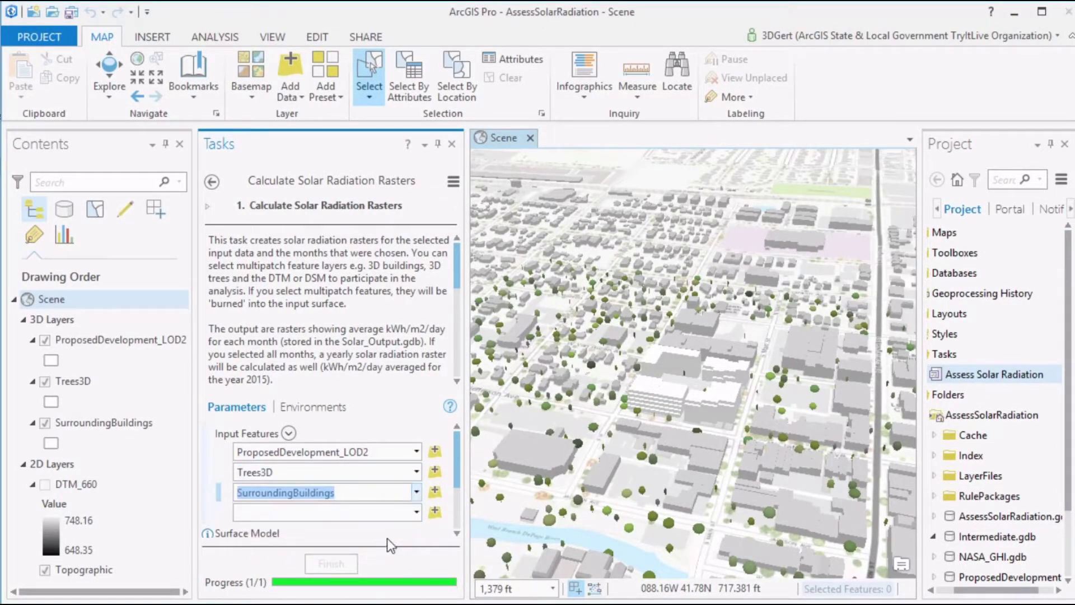
scroll(457, 496, "down", 2)
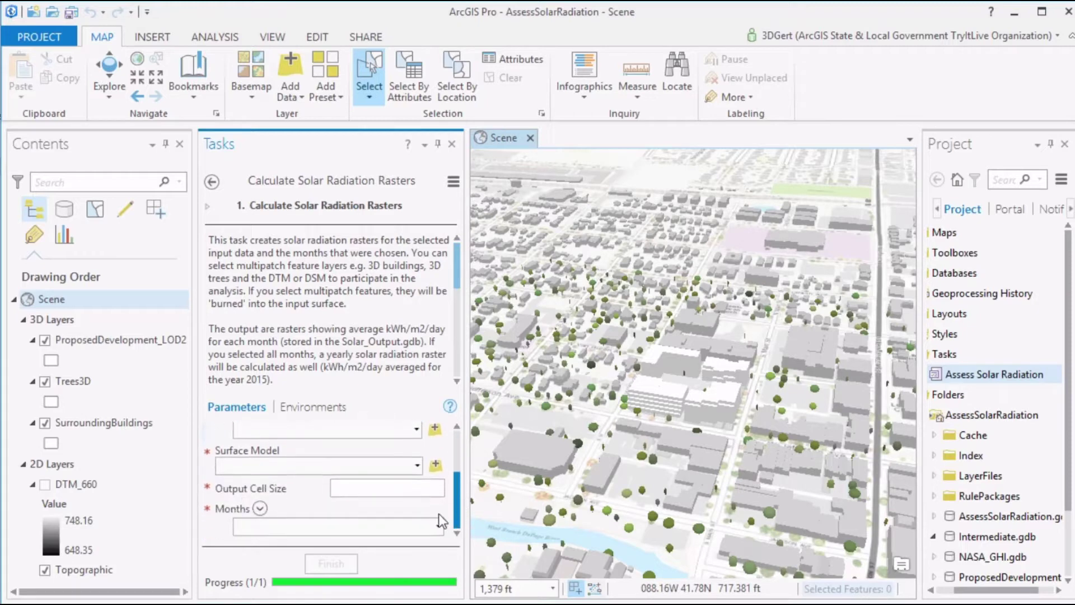
- Use DTM_660 as the surface model, pick the month, and run the calculation to create aug_radiation
left_click(415, 466)
left_click(406, 481)
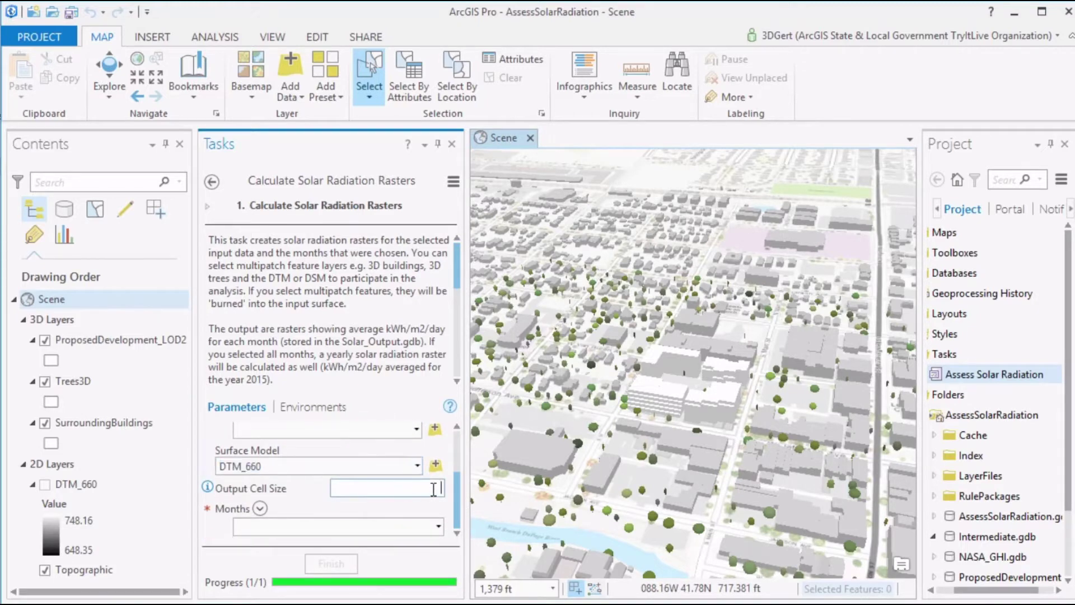
left_click(439, 527)
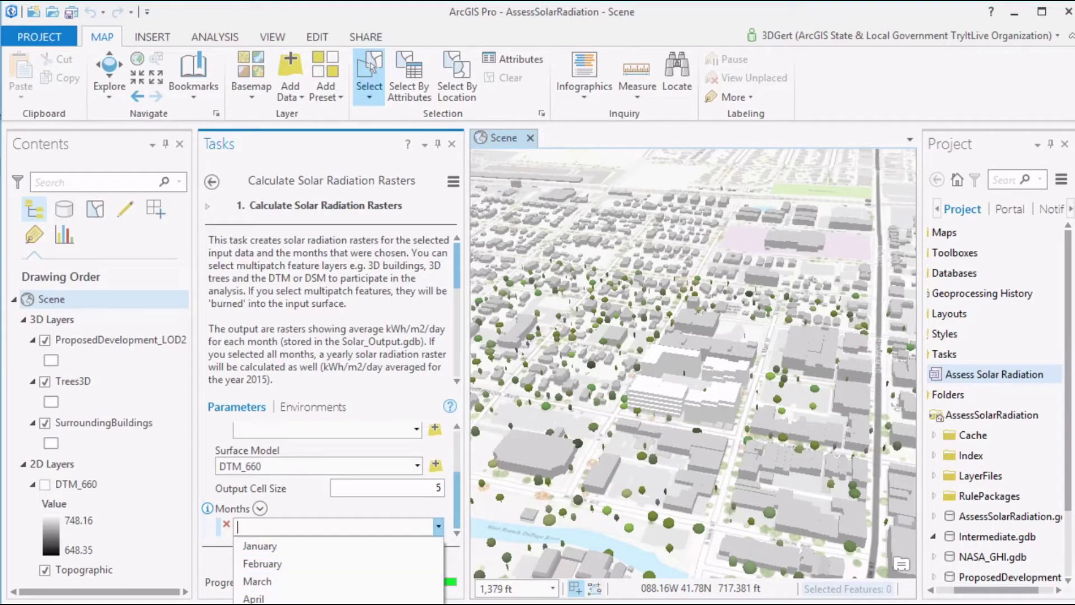
left_click(260, 546)
left_click(341, 563)
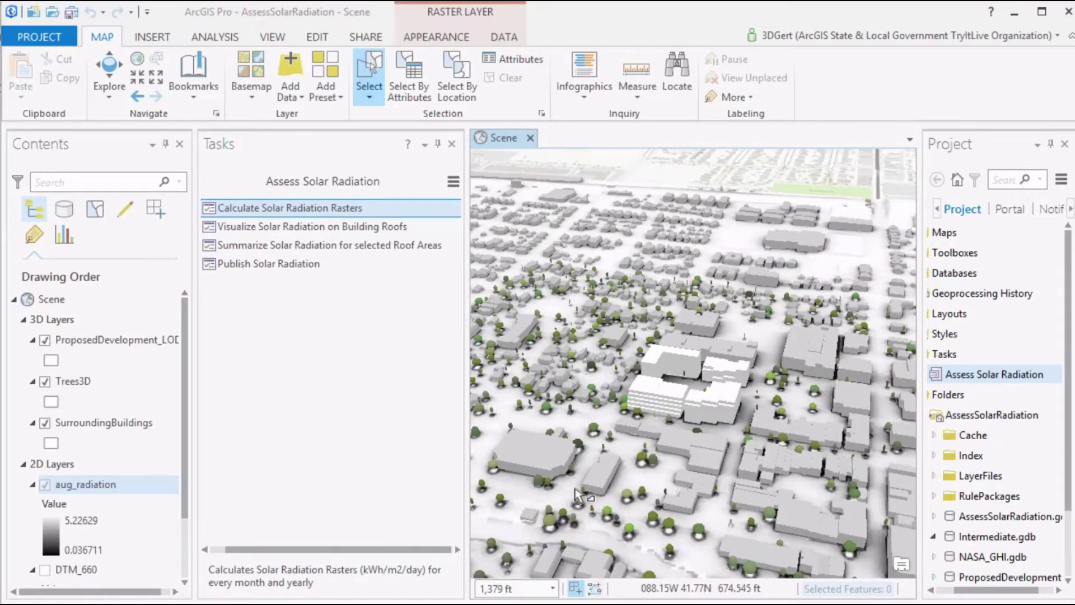
- Apply the Yellow to Red colour scheme to the aug_radiation raster
left_click(437, 37)
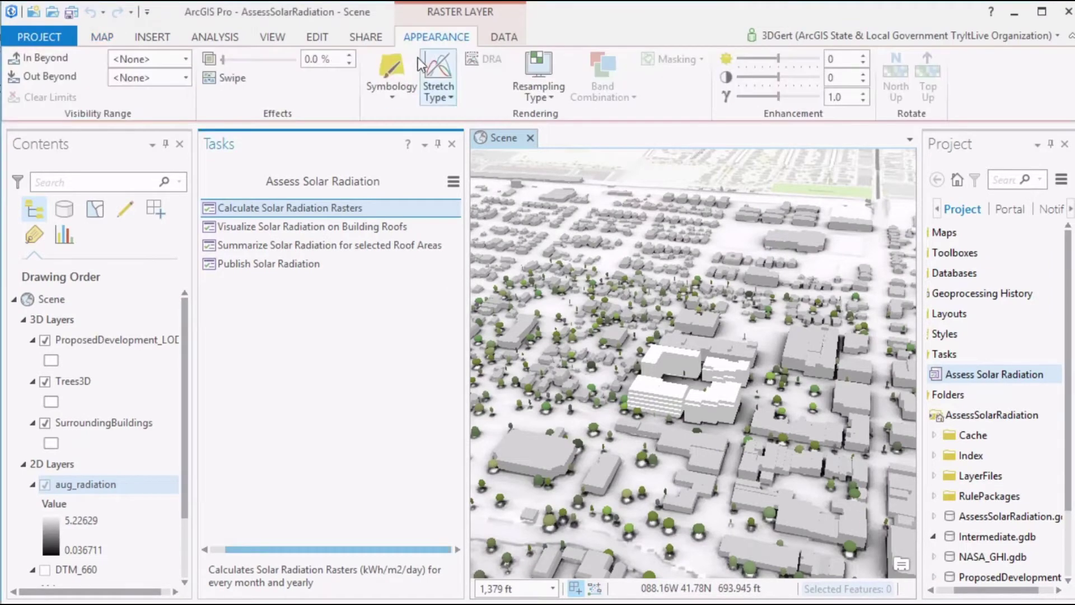
left_click(395, 73)
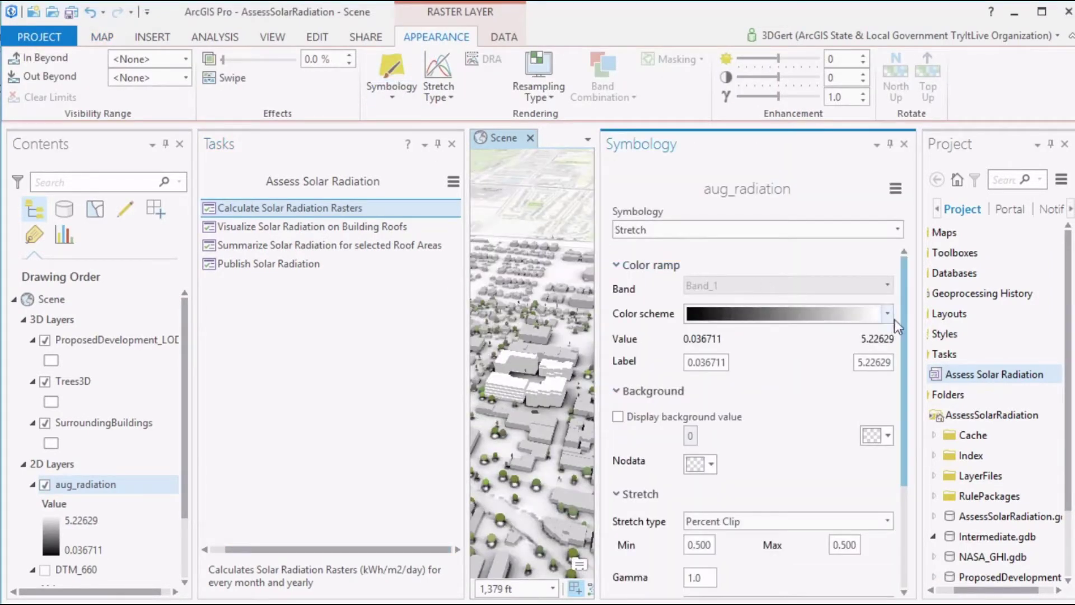
left_click(888, 314)
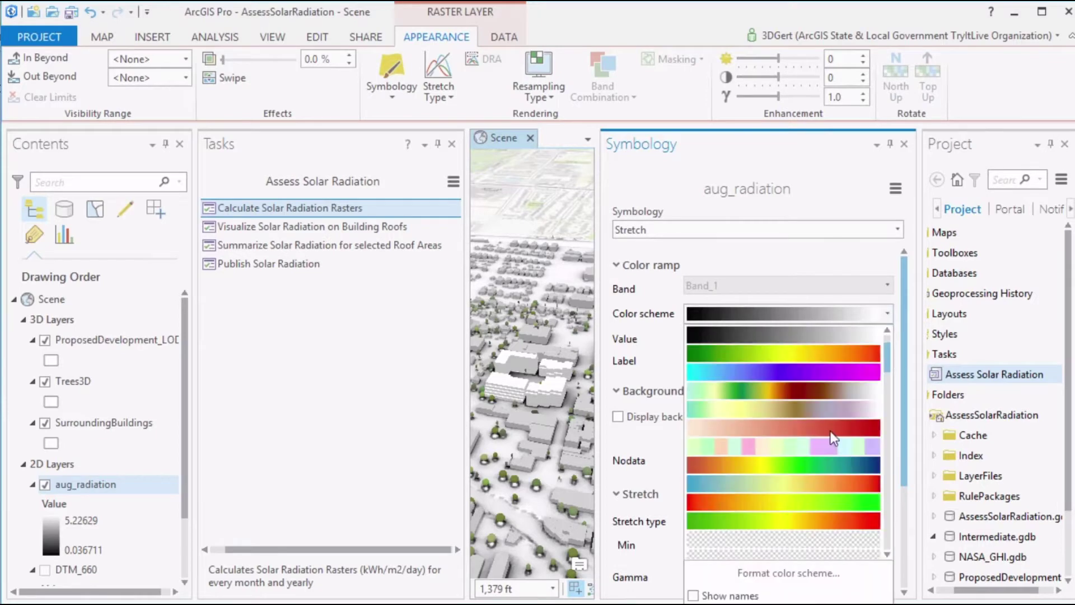
scroll(831, 432, "down", 5)
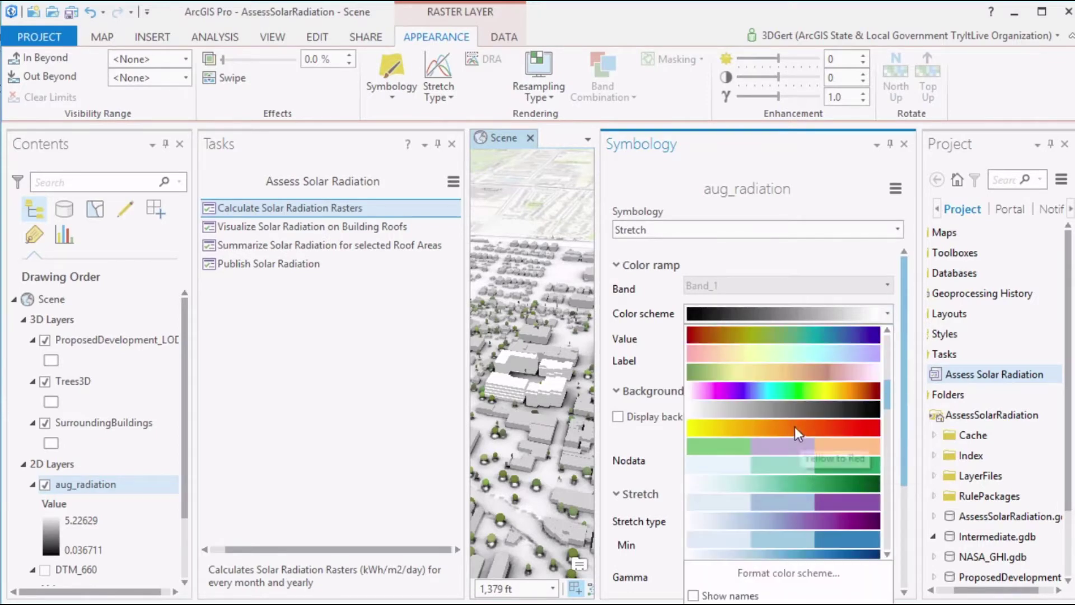
left_click(795, 427)
- Add an orange colour stop at 83% to the yellow-to-red ramp, green raised to 143
left_click(886, 315)
left_click(784, 566)
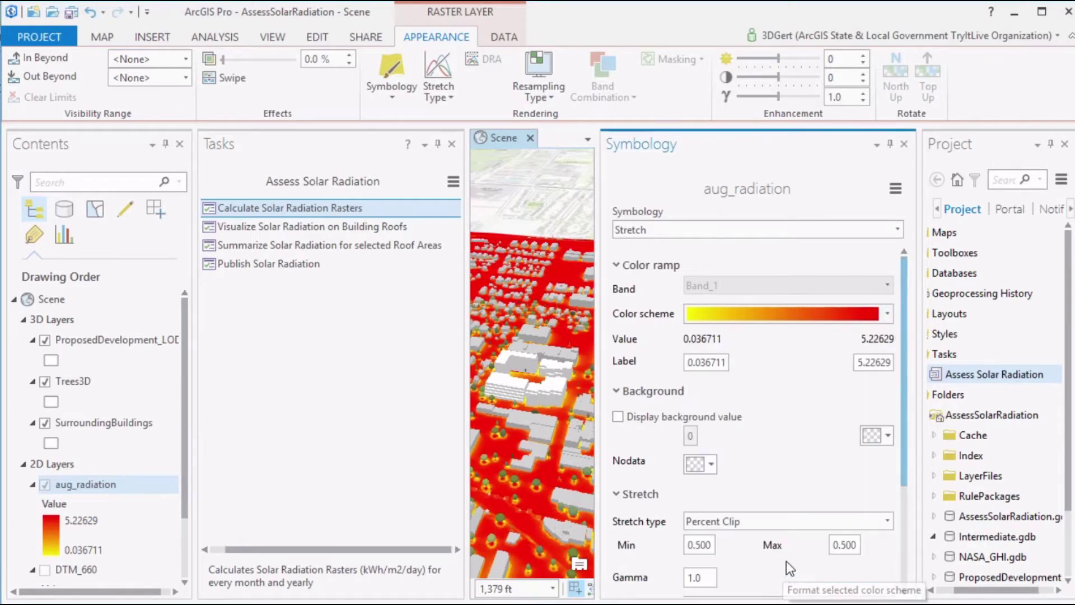
left_click_drag(601, 167, 567, 167)
left_click(304, 244)
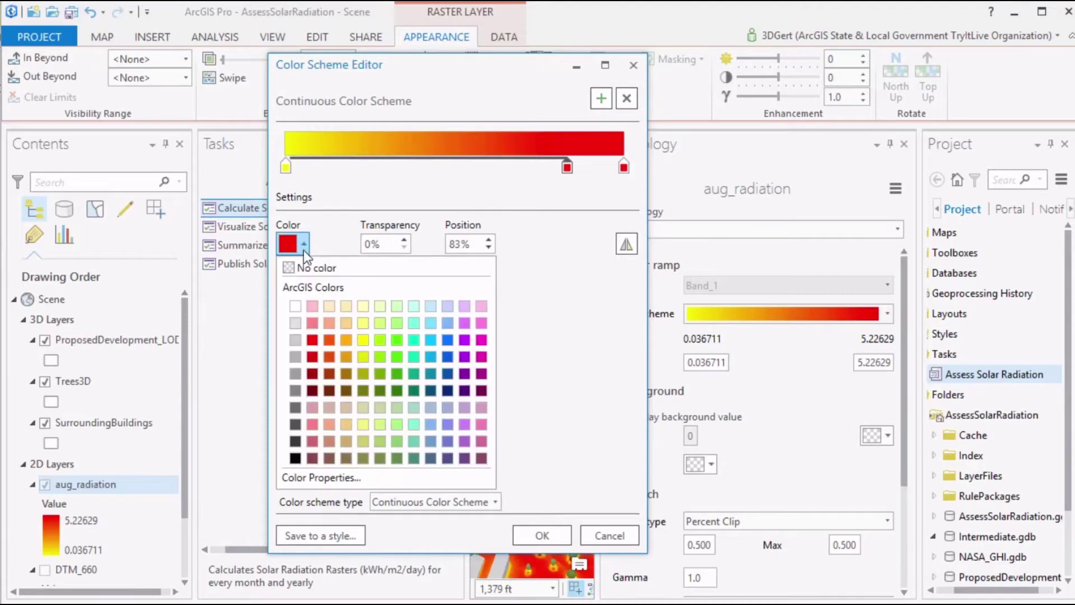
left_click(331, 341)
left_click(302, 240)
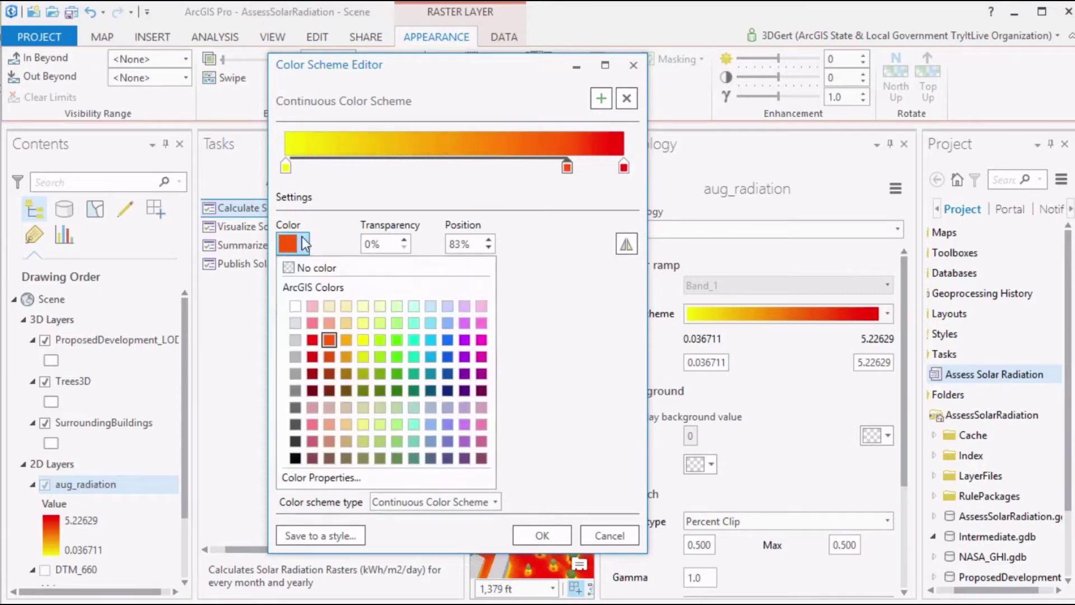
left_click(342, 477)
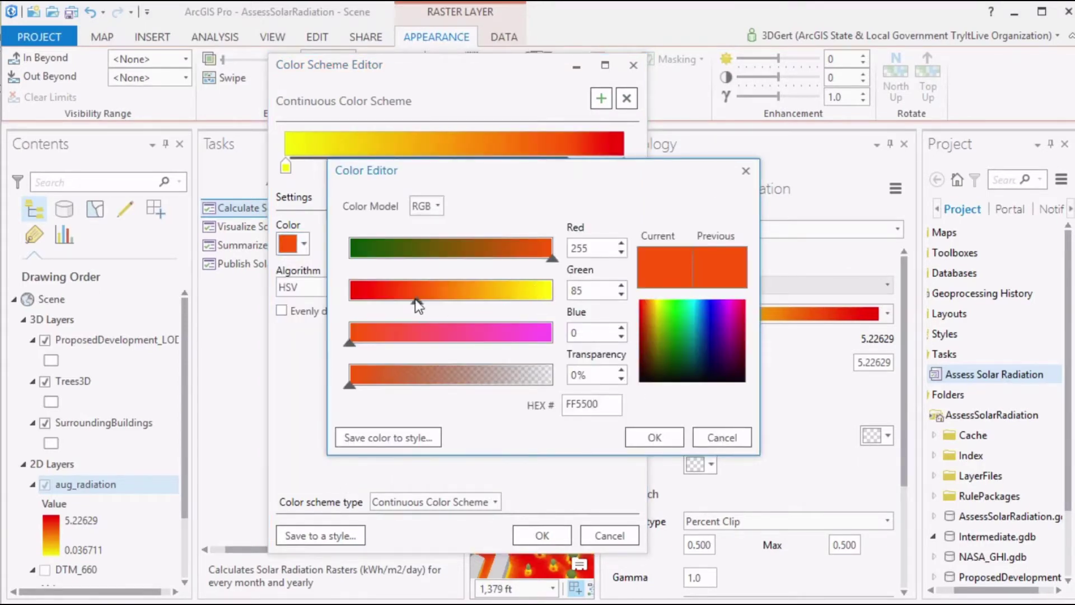
left_click_drag(418, 300, 462, 297)
left_click(650, 437)
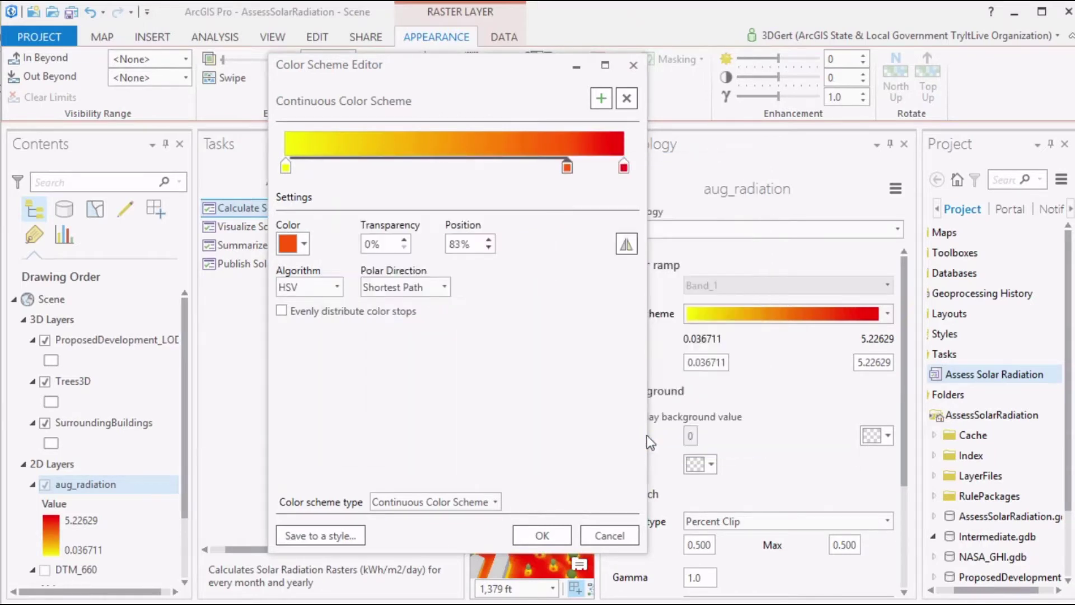
left_click(546, 534)
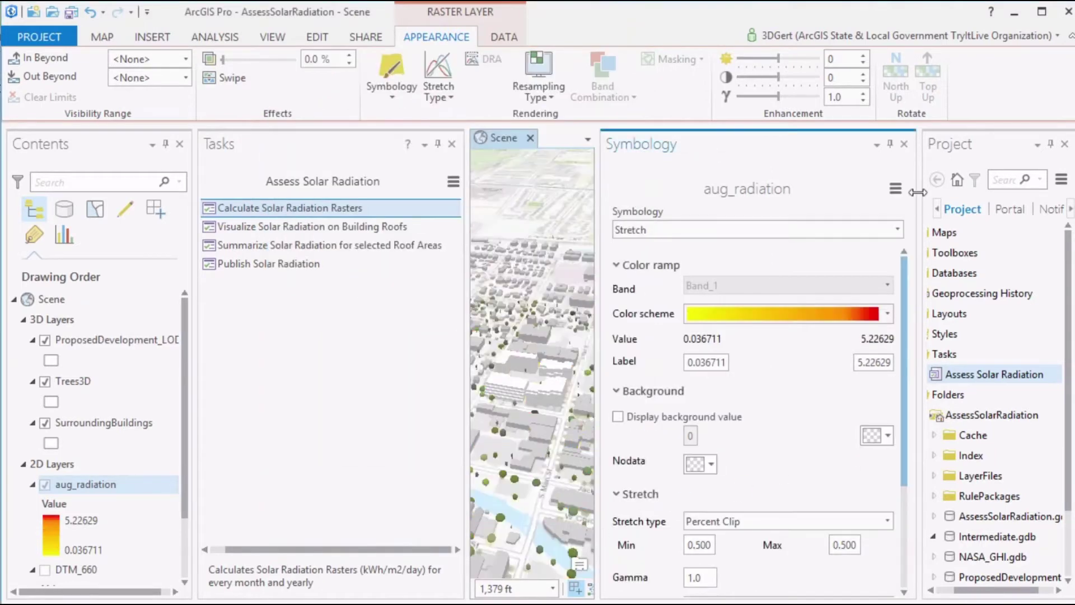
left_click(903, 144)
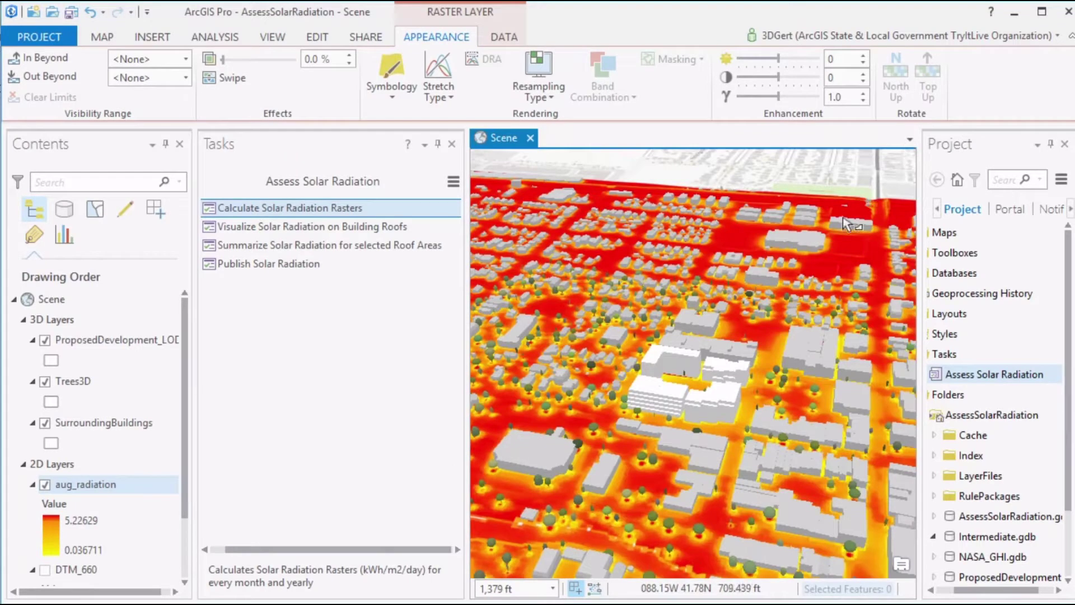
- Select the 245 buildings in the central blocks with a rectangle selection
left_click(104, 37)
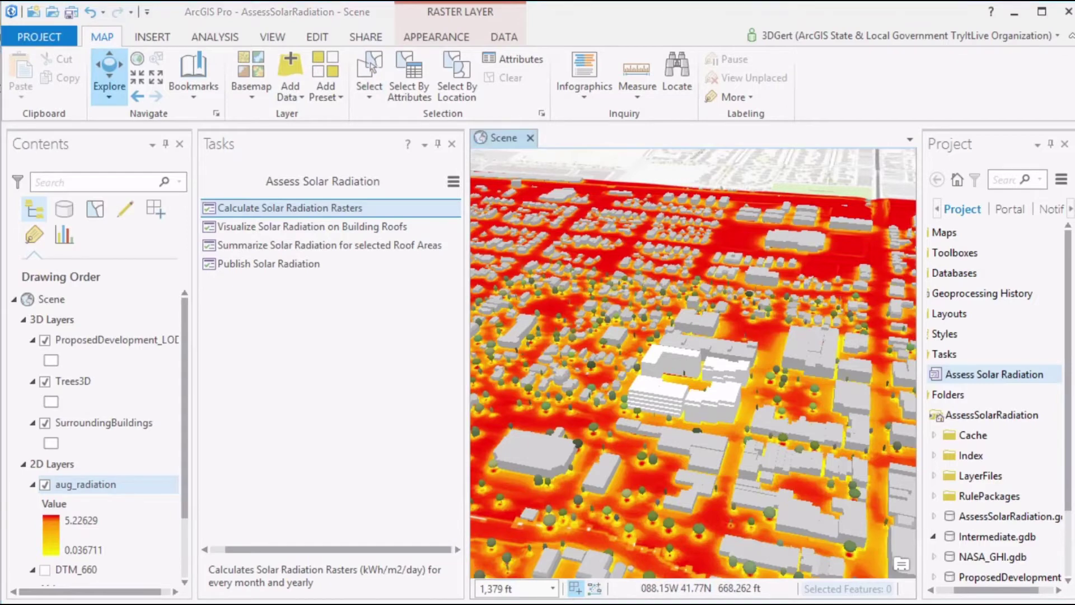
left_click_drag(700, 412, 728, 474)
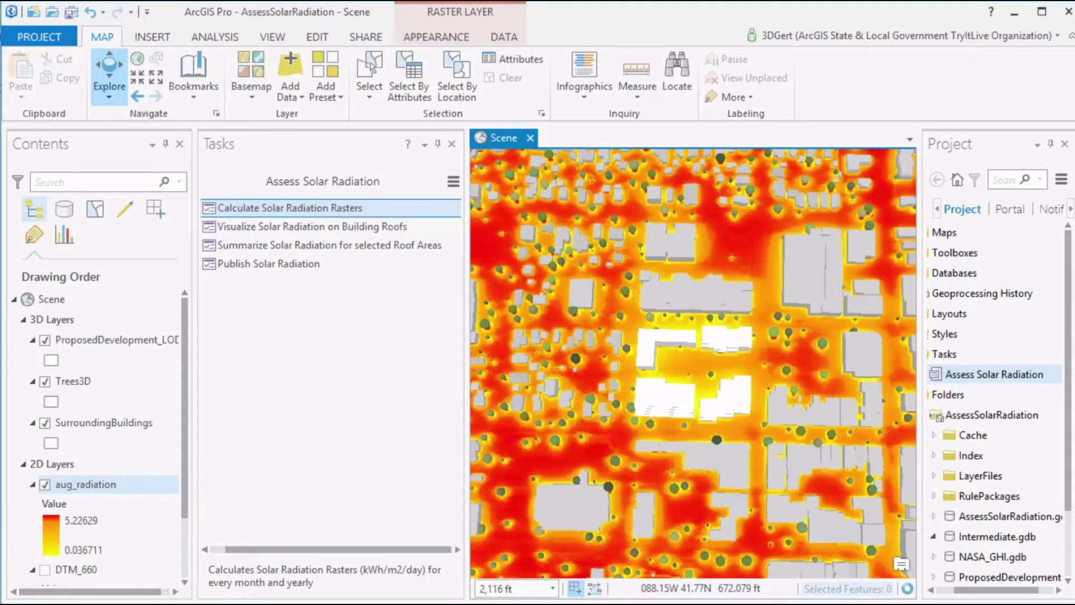
left_click(369, 90)
left_click(398, 125)
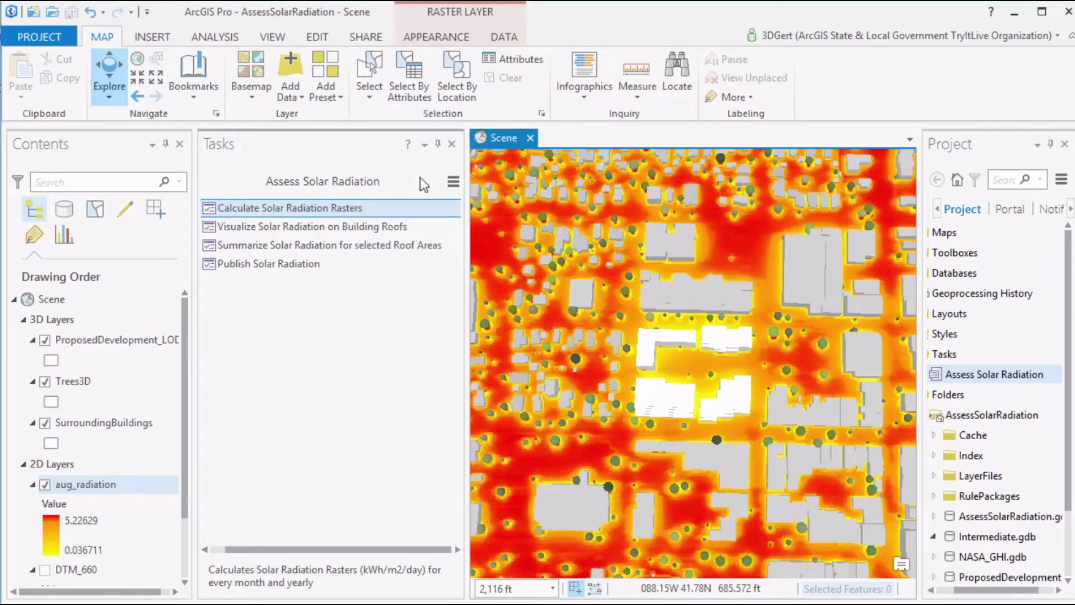
left_click_drag(517, 224, 877, 548)
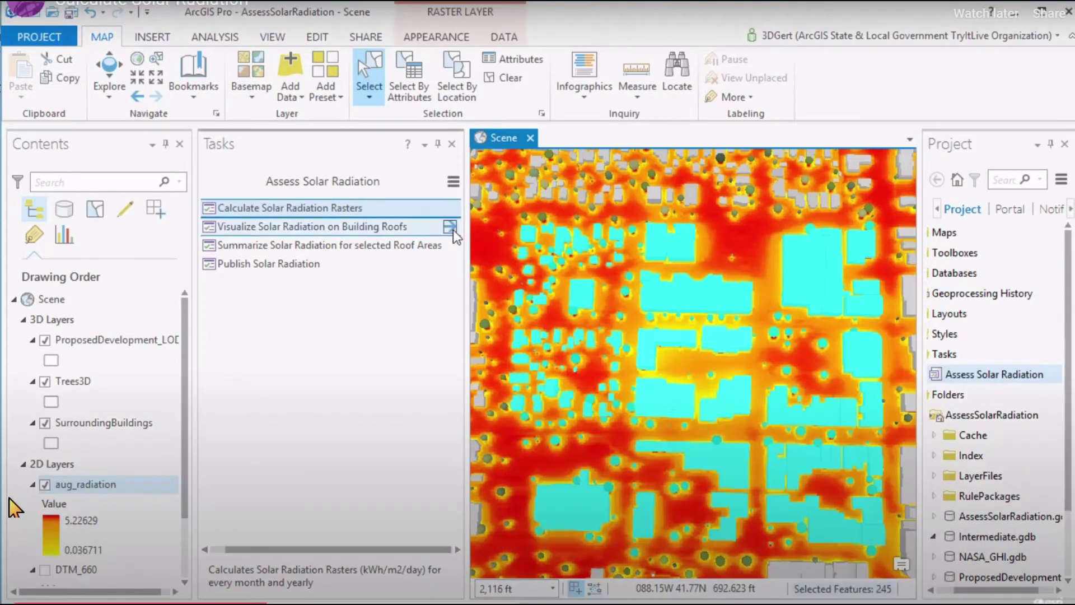
- Create roof panels for SurroundingBuildings with panel size 2, Feet elevation units, and August
left_click(451, 228)
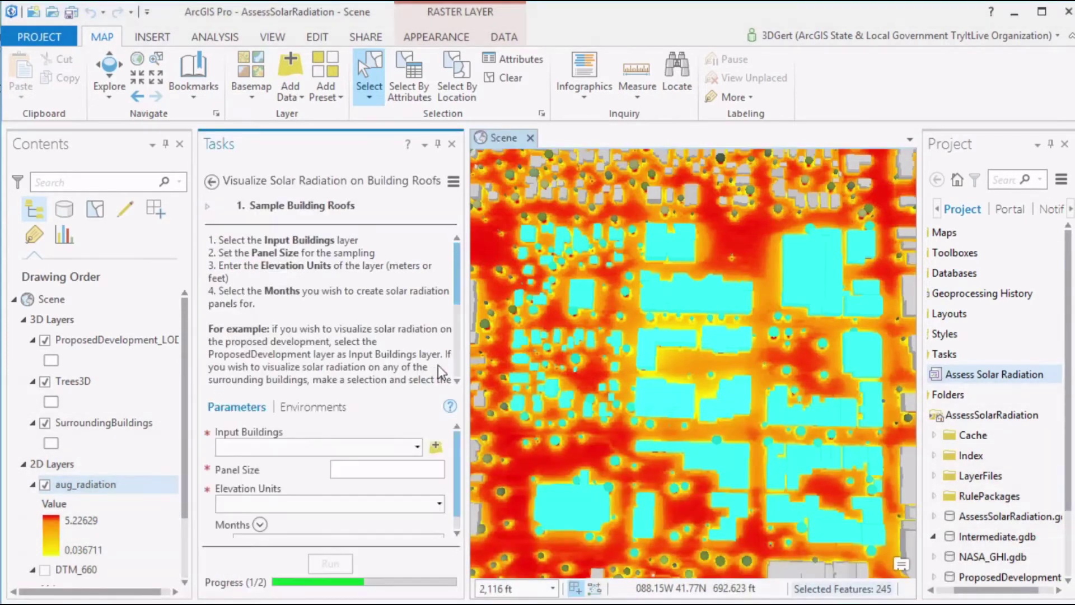
left_click(419, 447)
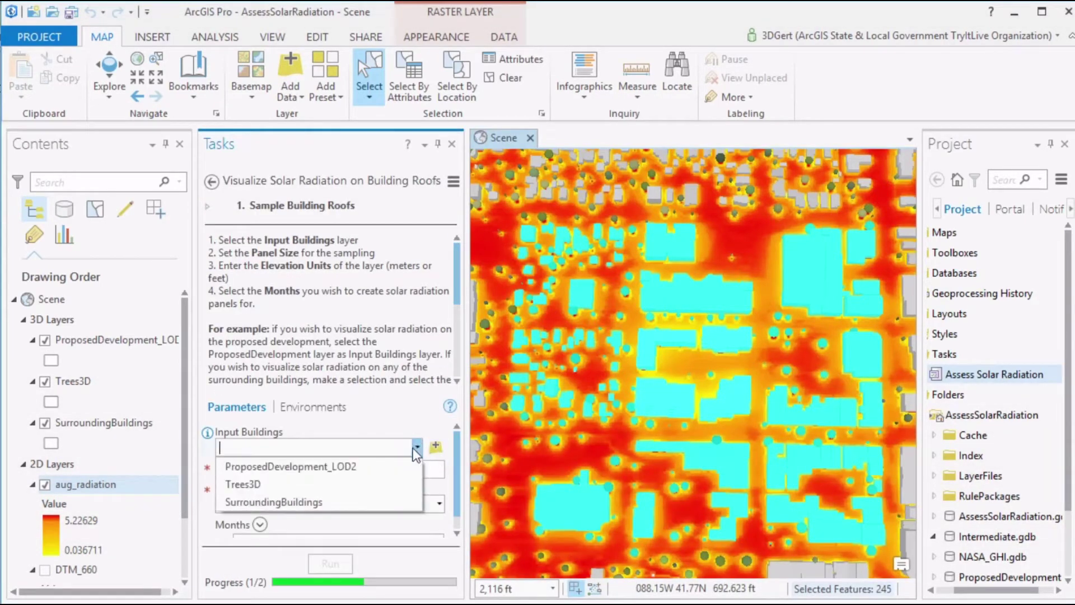
left_click(359, 504)
left_click(433, 470)
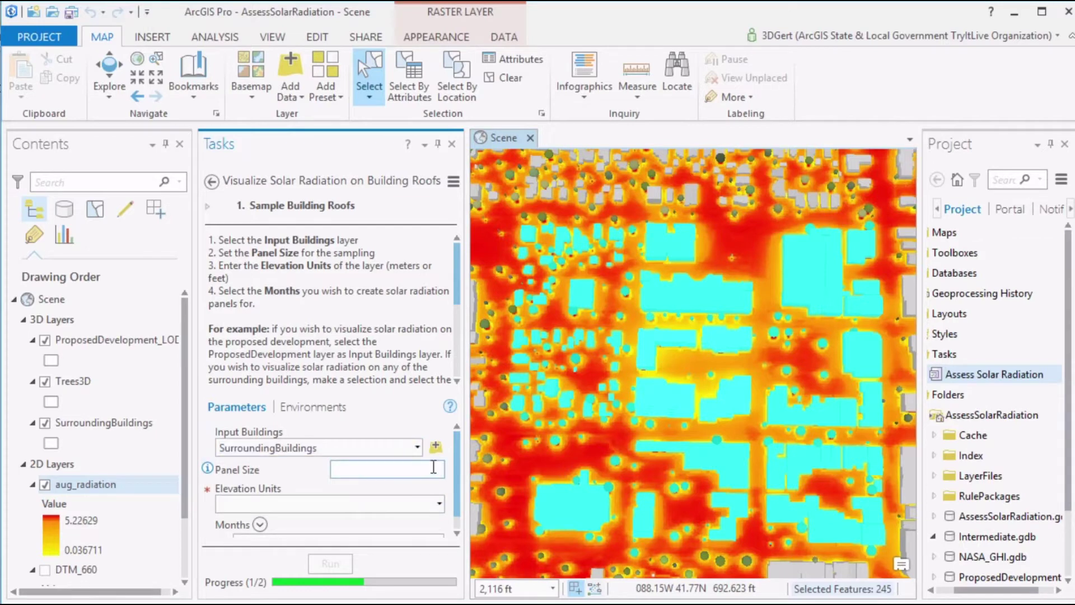
type("2")
left_click(439, 504)
left_click(429, 520)
scroll(454, 504, "down", 1)
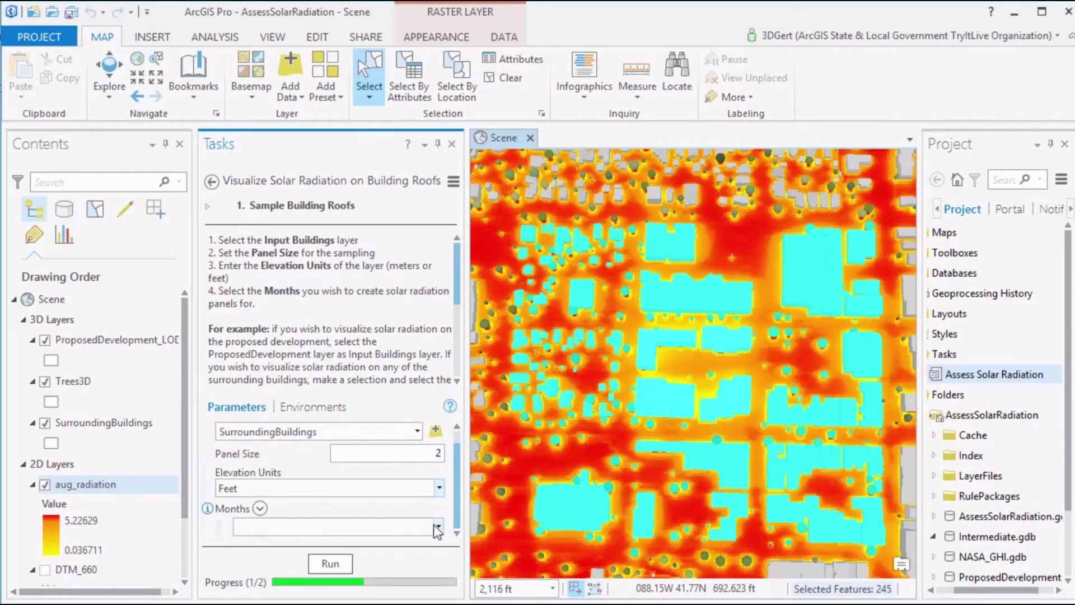
left_click(436, 526)
left_click(364, 420)
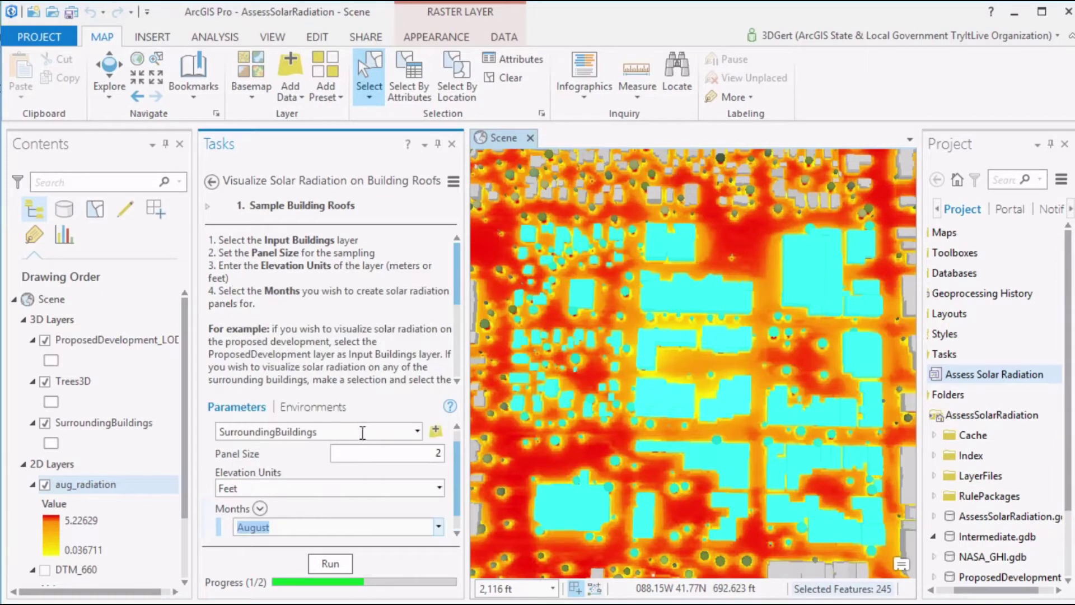
left_click(330, 563)
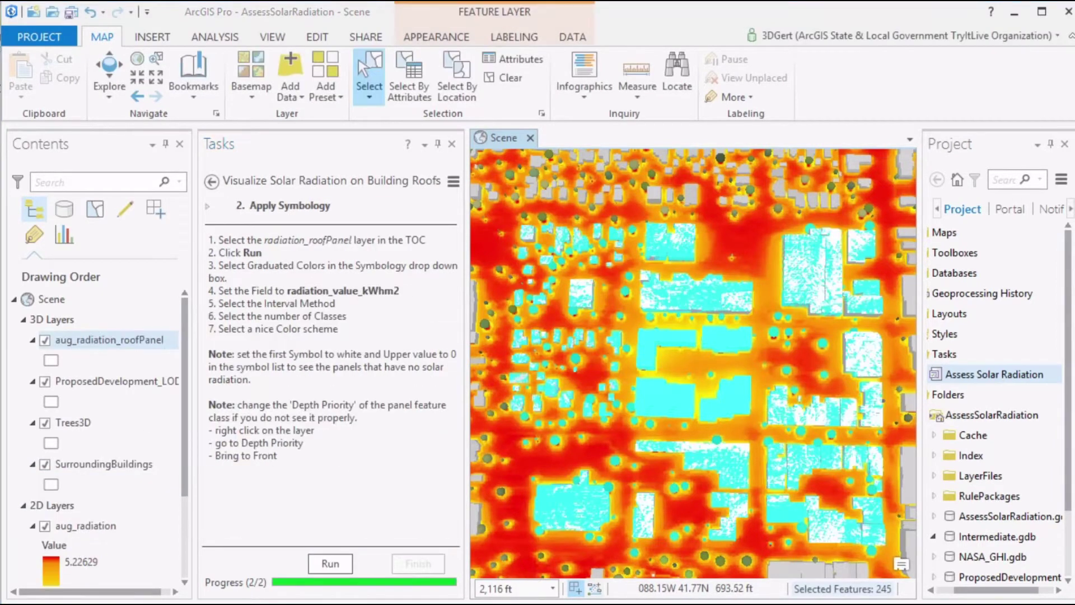
- Hide SurroundingBuildings, clear the selection, and symbolize the roof panels as 20-class Graduated Colors
left_click(45, 464)
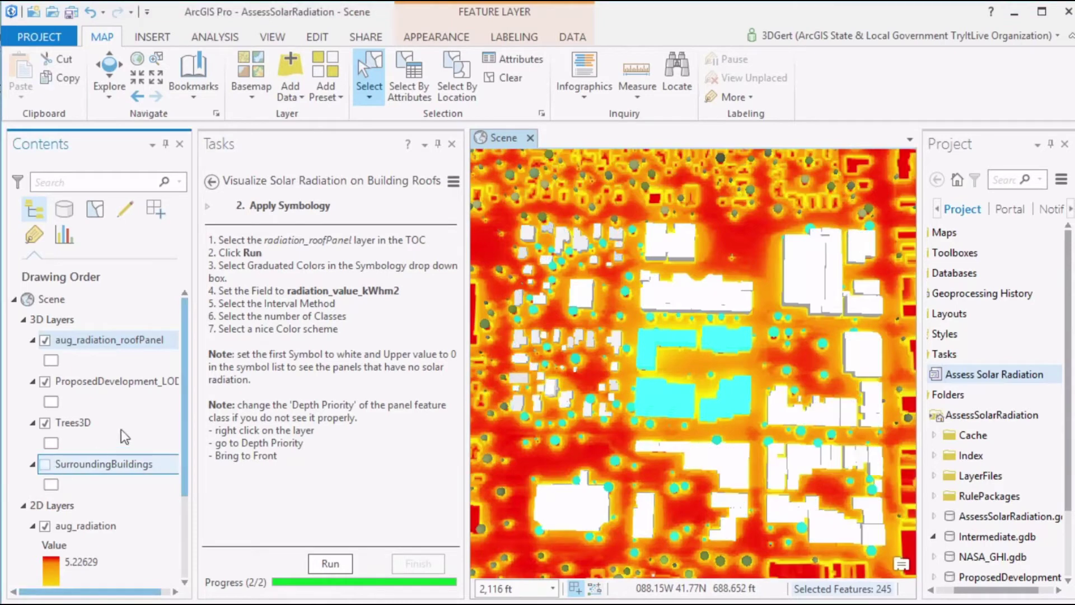
left_click(334, 563)
left_click(506, 77)
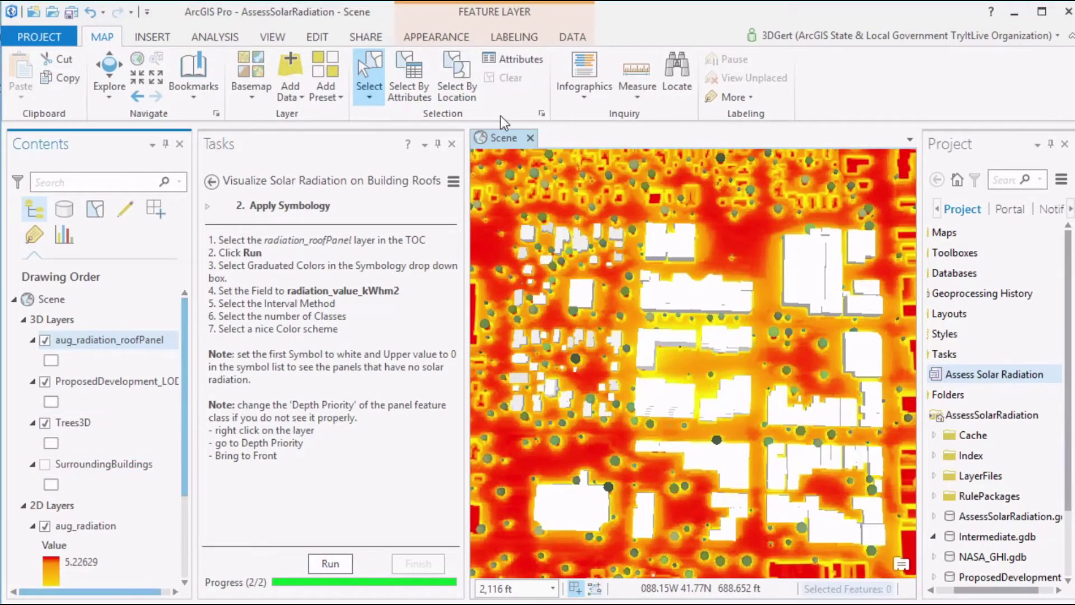
left_click(325, 564)
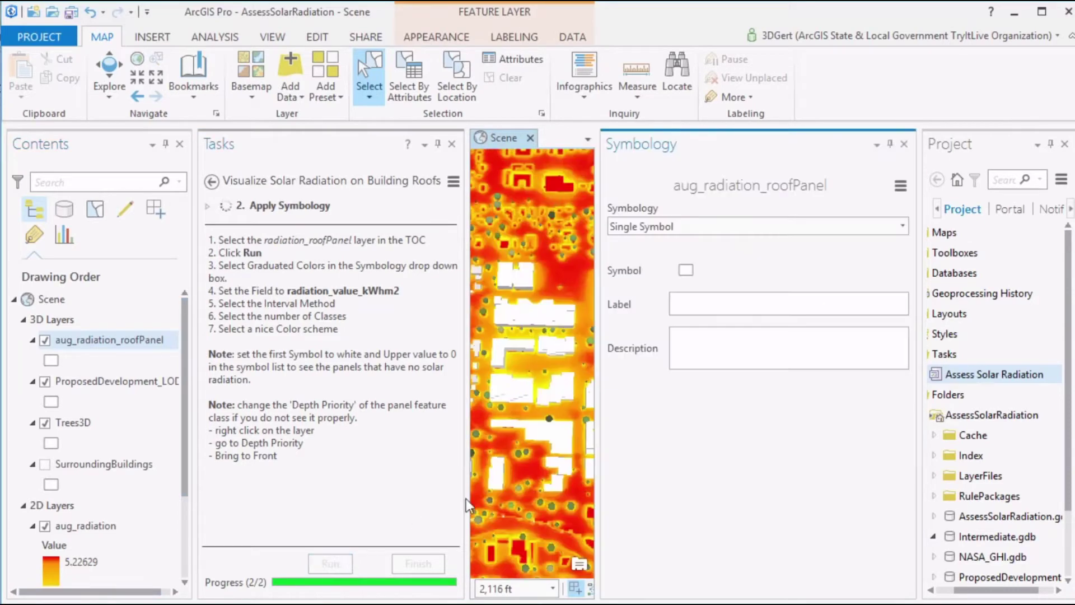
left_click(896, 225)
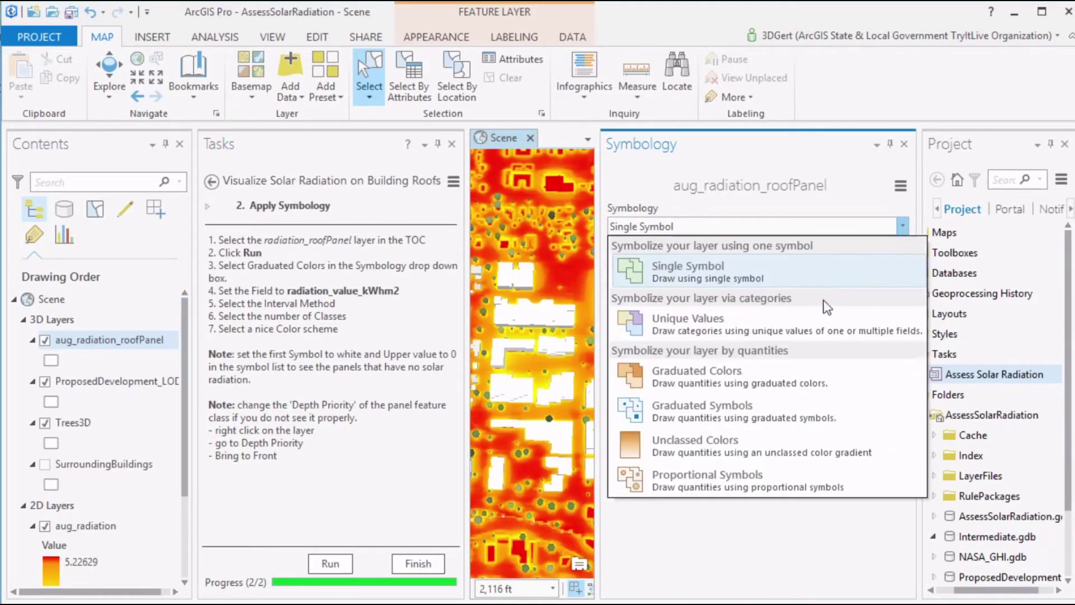
left_click(748, 343)
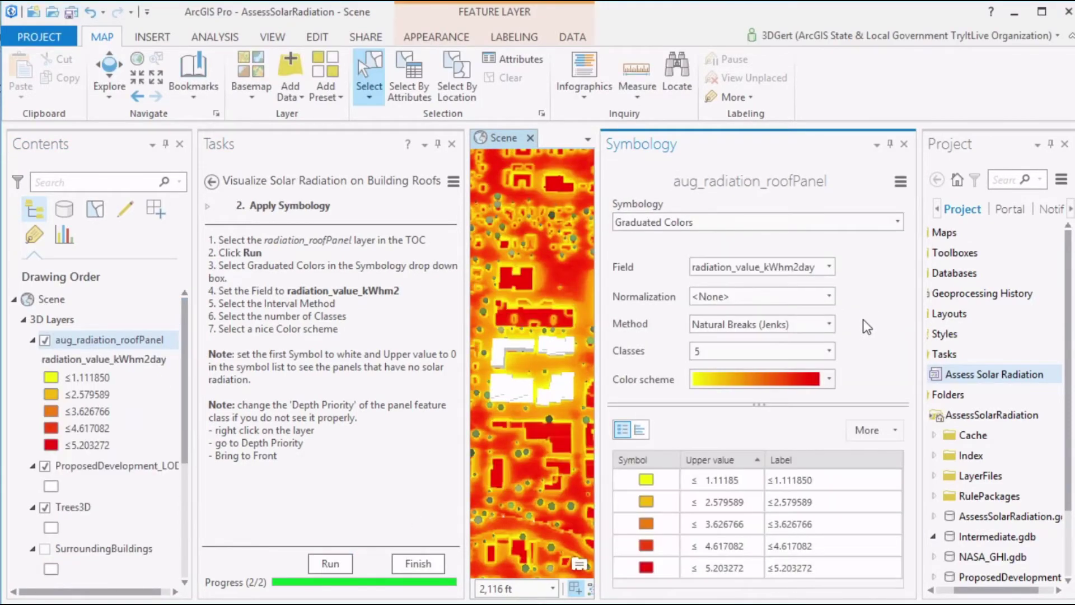
left_click(829, 352)
scroll(784, 492, "down", 3)
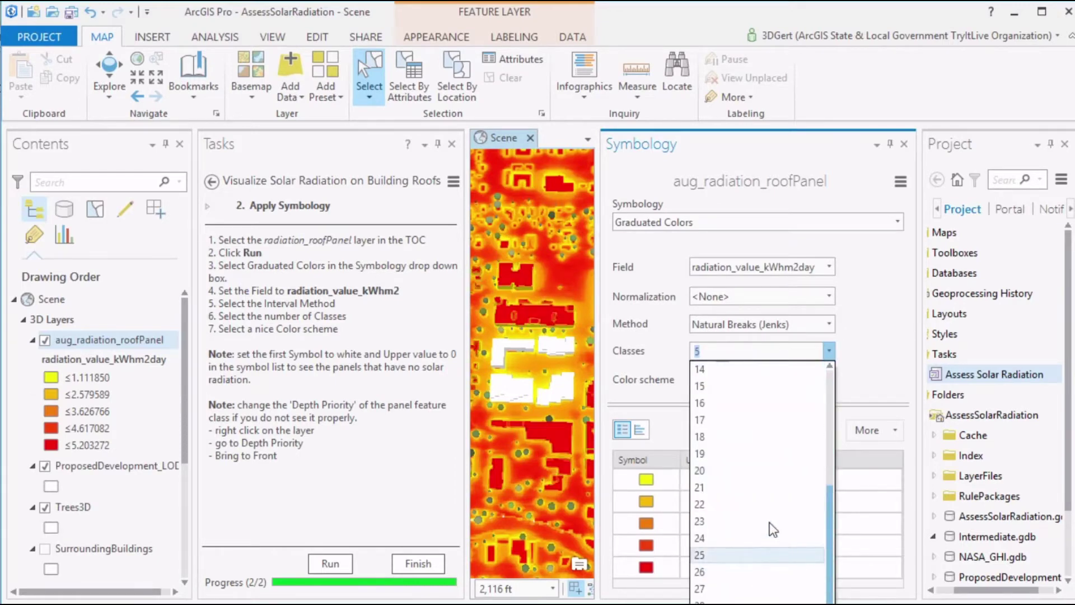
left_click(753, 474)
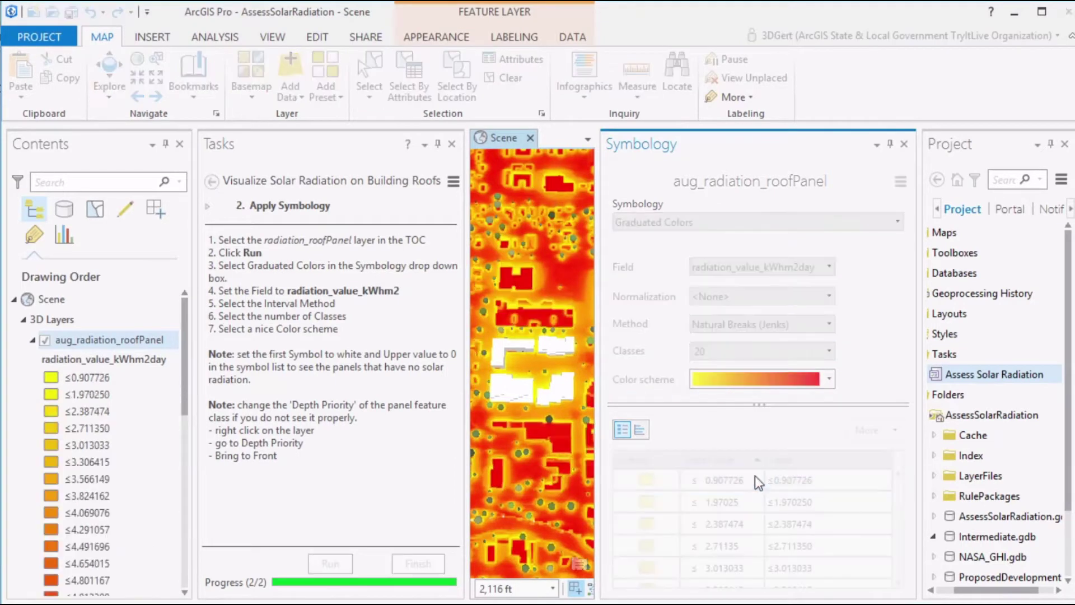
- Make the first class white with an upper value of 0
left_click(647, 478)
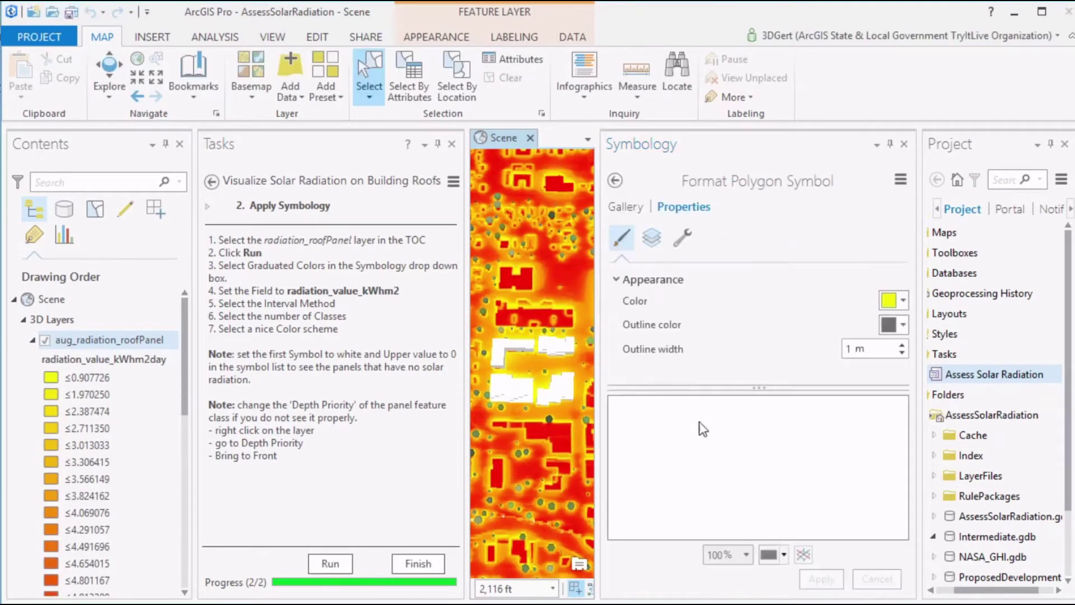
left_click(890, 302)
left_click(902, 359)
left_click(814, 572)
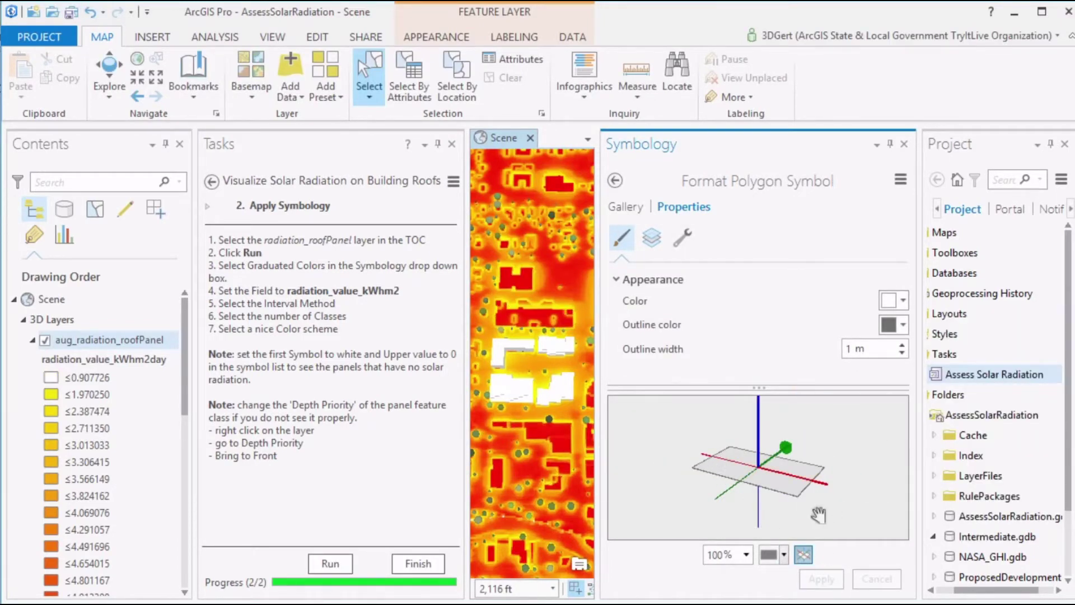
left_click(615, 181)
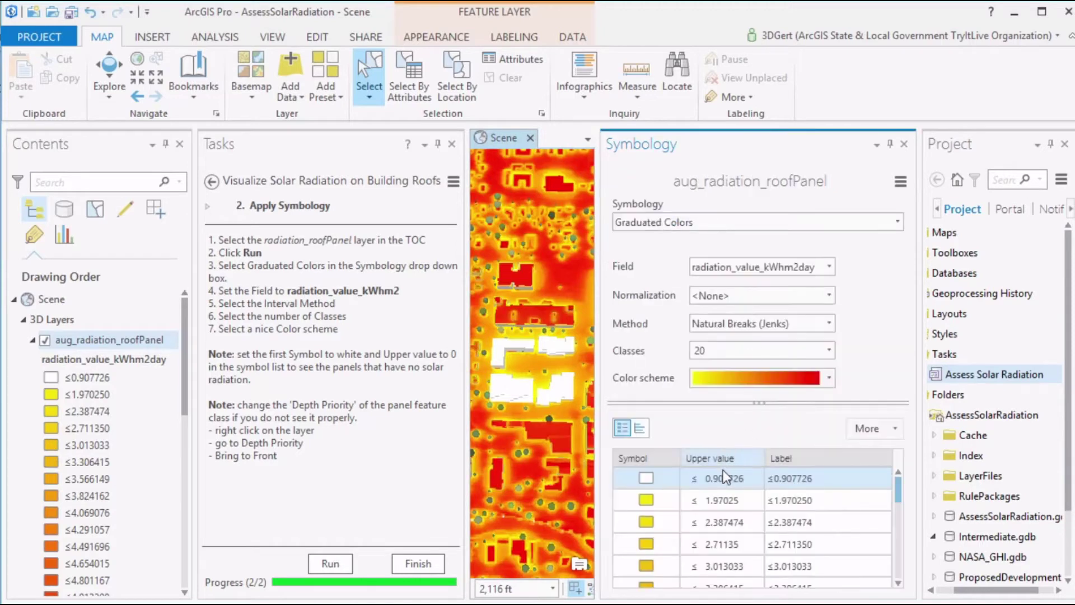
left_click(743, 480)
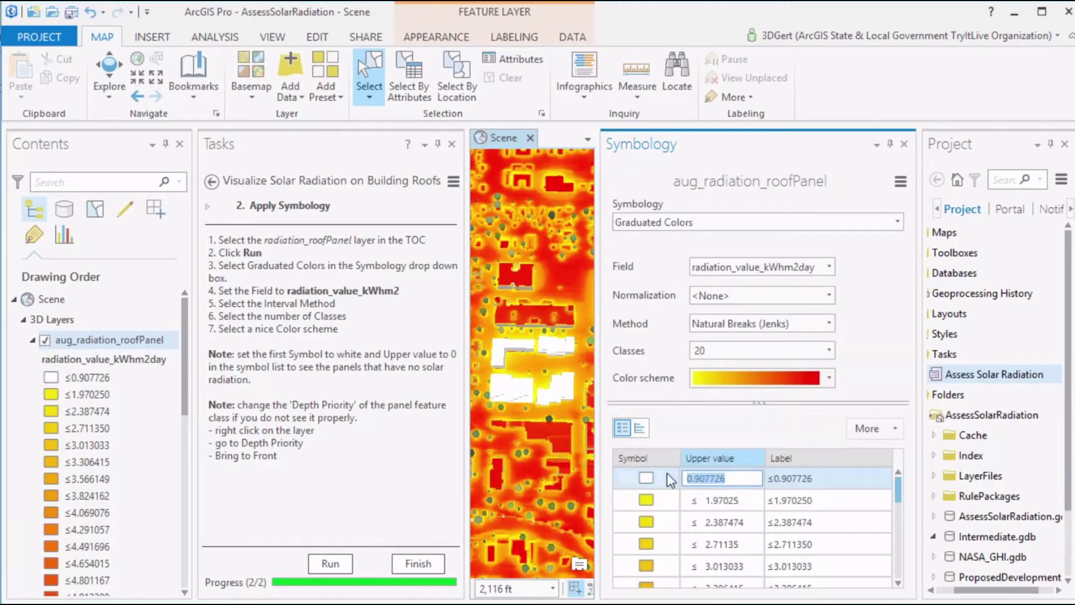
type("0")
key("Return")
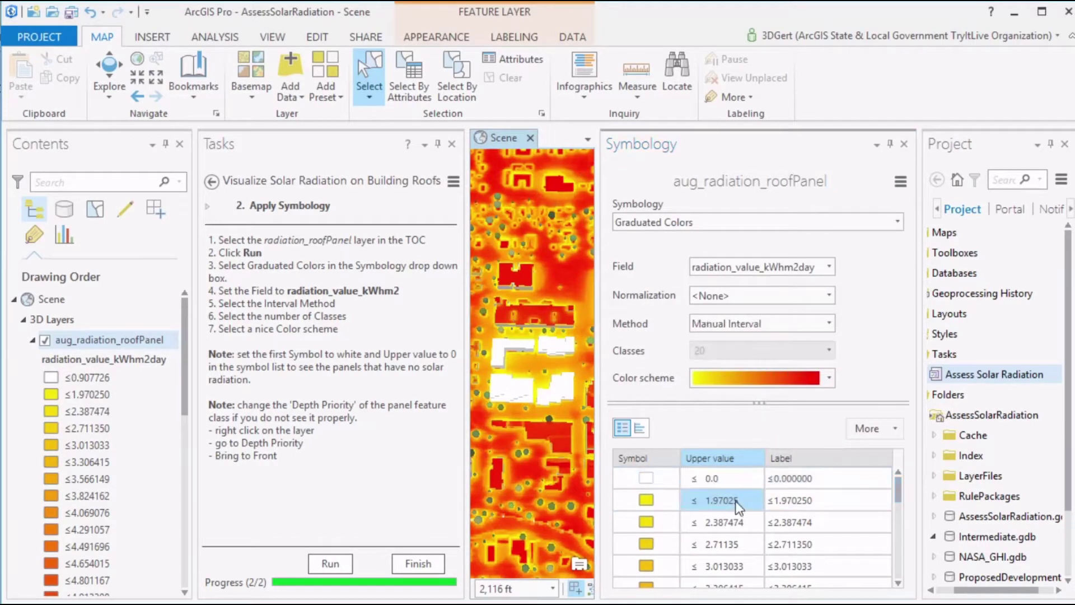
left_click(903, 144)
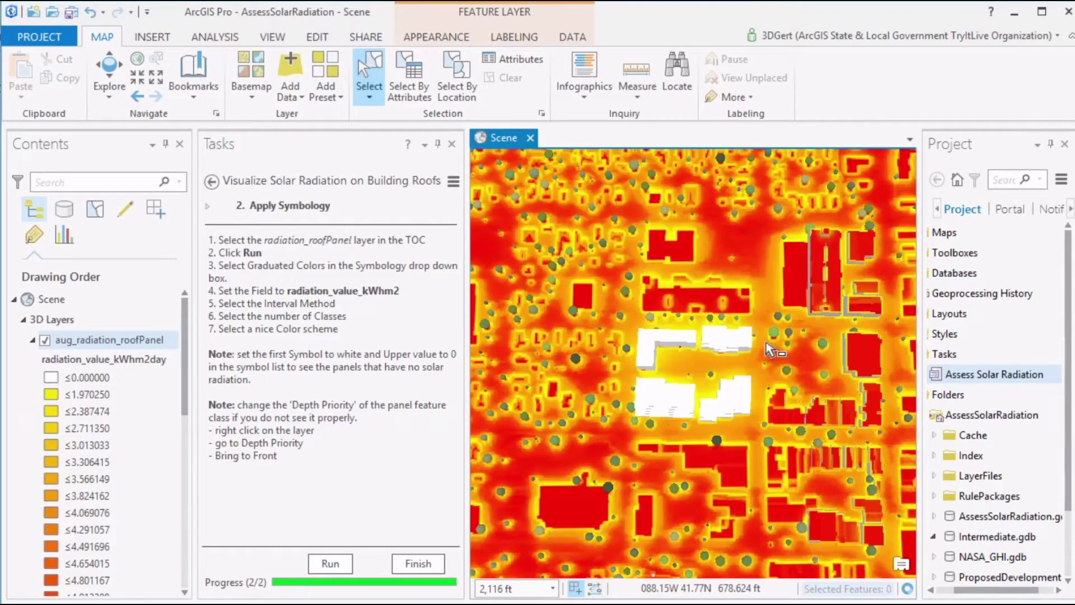
- Zoom and tilt in to inspect the coloured roof panels, then finish the roof visualization task
left_click(109, 72)
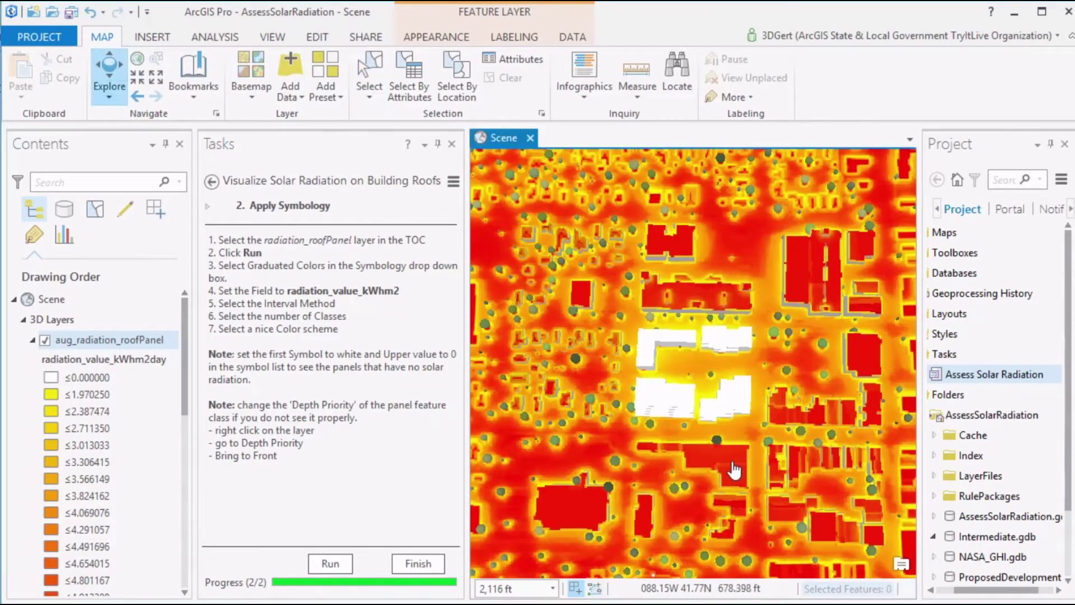
scroll(606, 446, "up", 5)
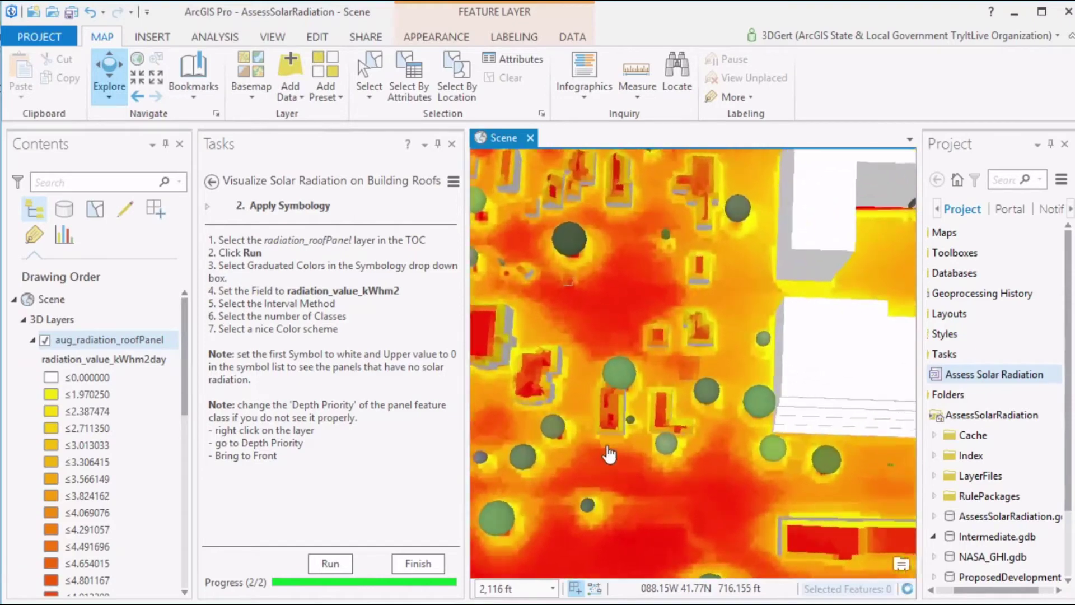
left_click_drag(618, 404, 651, 414)
scroll(629, 439, "up", 3)
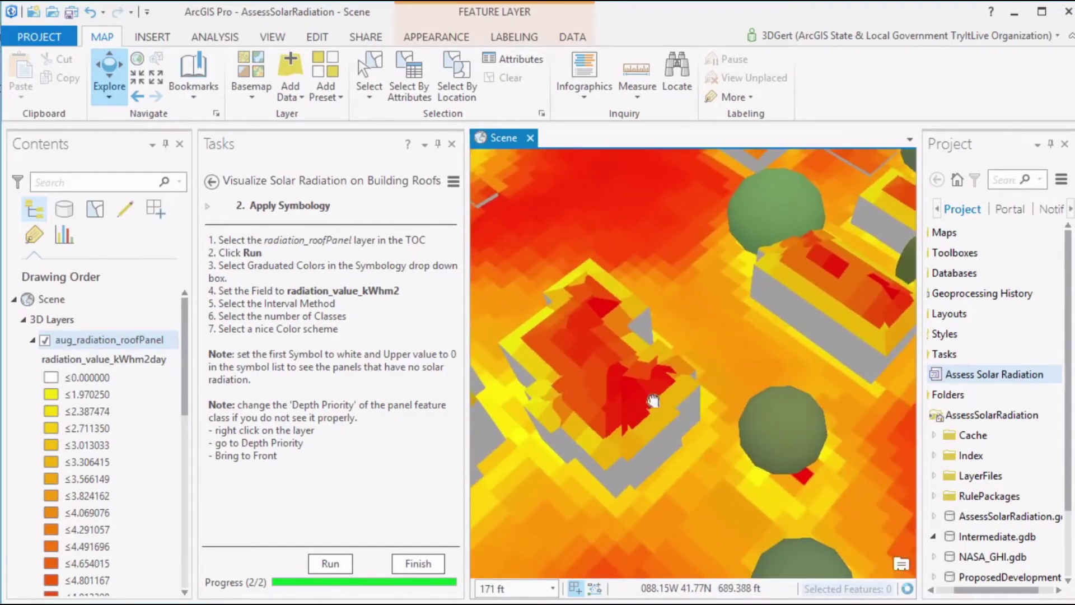
left_click_drag(696, 464, 772, 372)
scroll(772, 372, "down", 3)
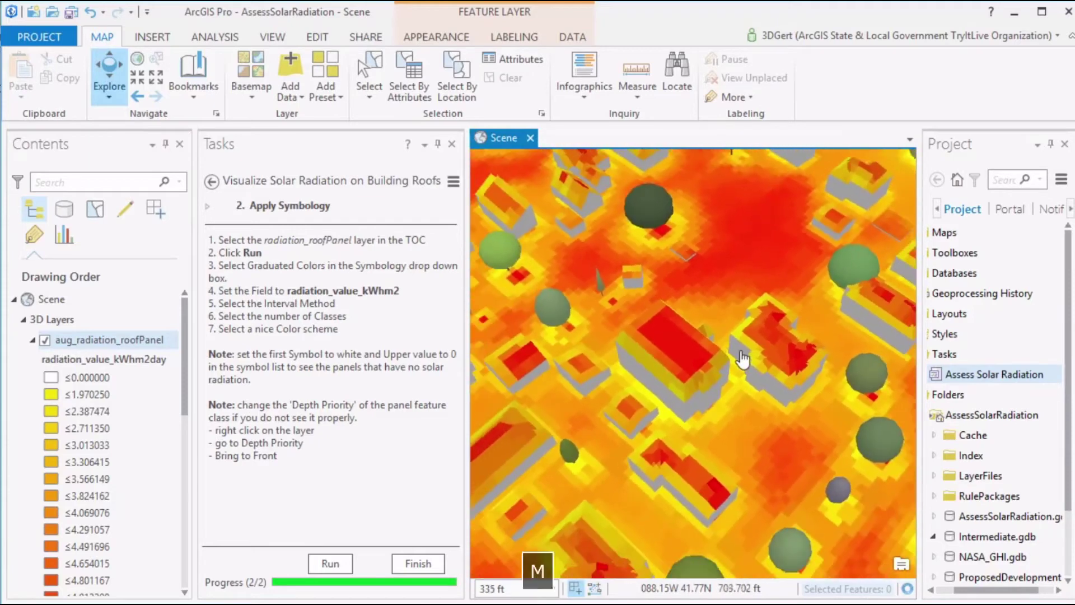
key("s")
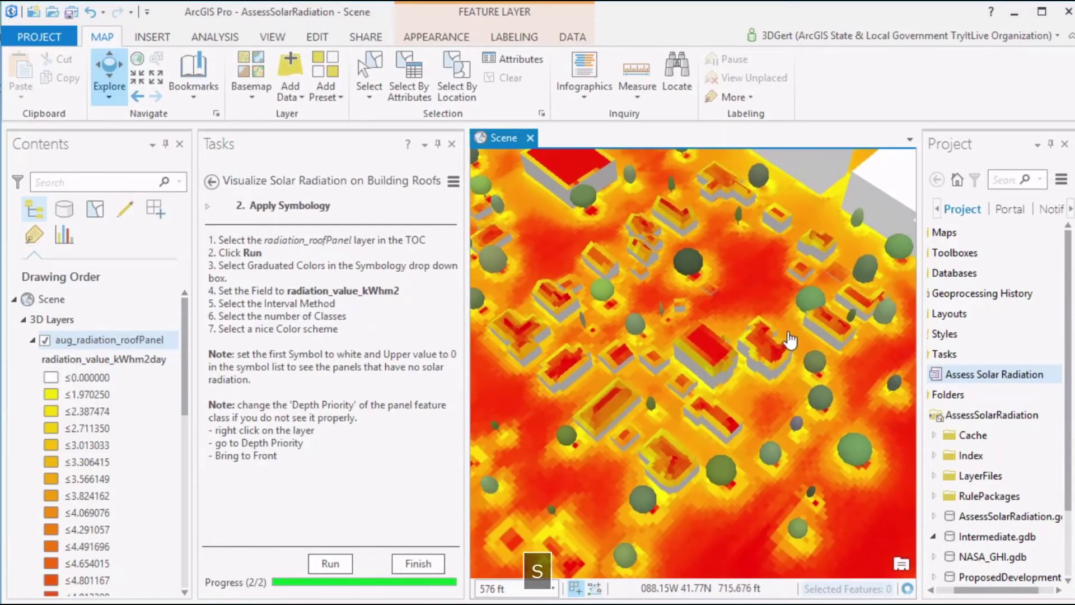
left_click_drag(792, 291, 634, 439)
scroll(639, 440, "down", 3)
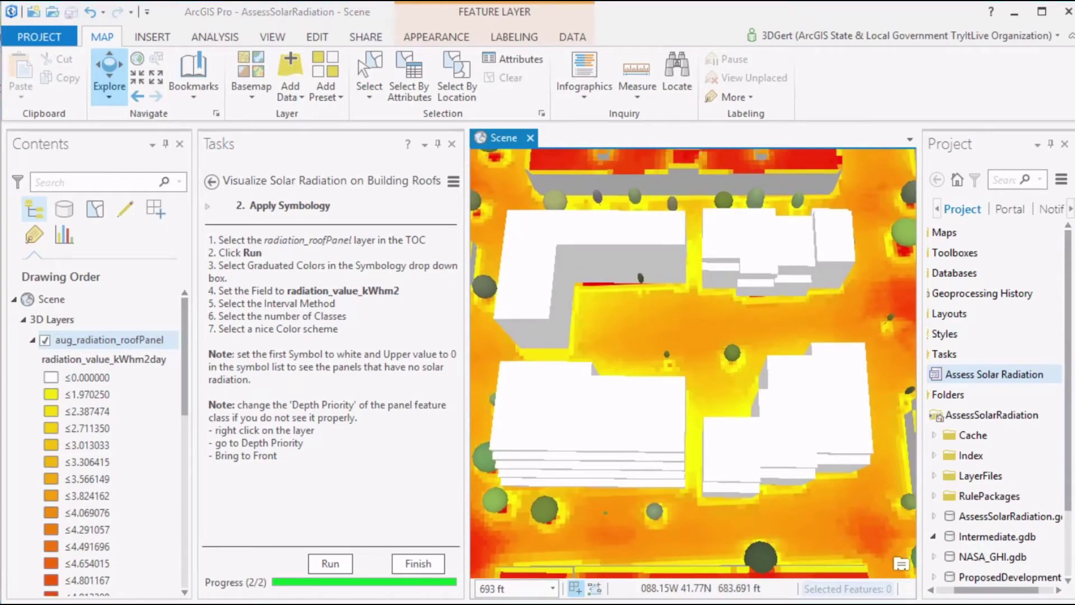
left_click(416, 562)
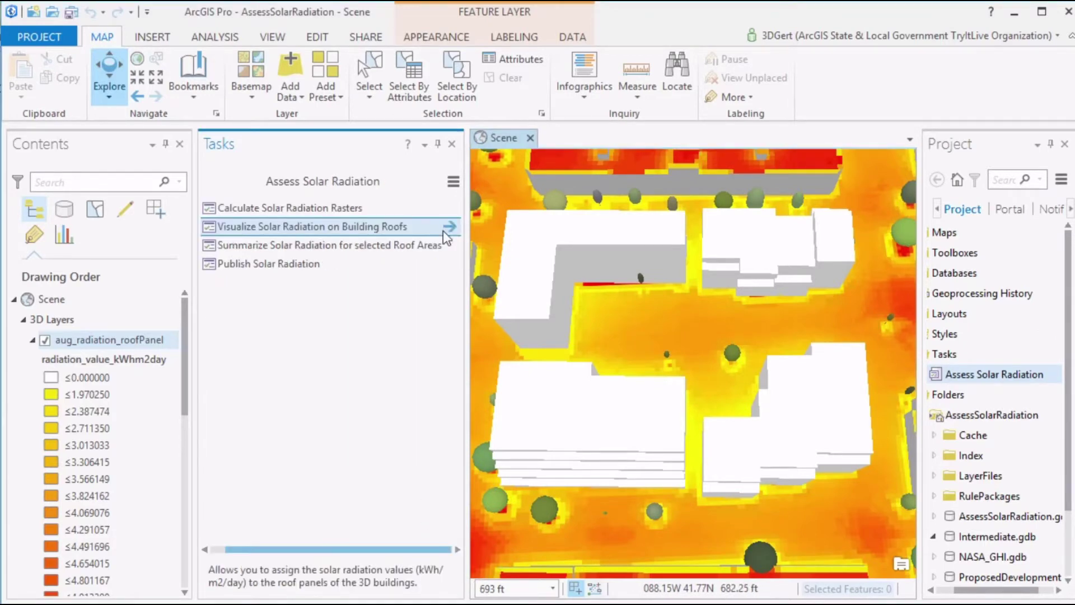
- Sample ProposedDevelopment_LOD2 roofs into size-1 panels in Feet for August, hide the buildings, and apply symbology
left_click(444, 230)
left_click(417, 446)
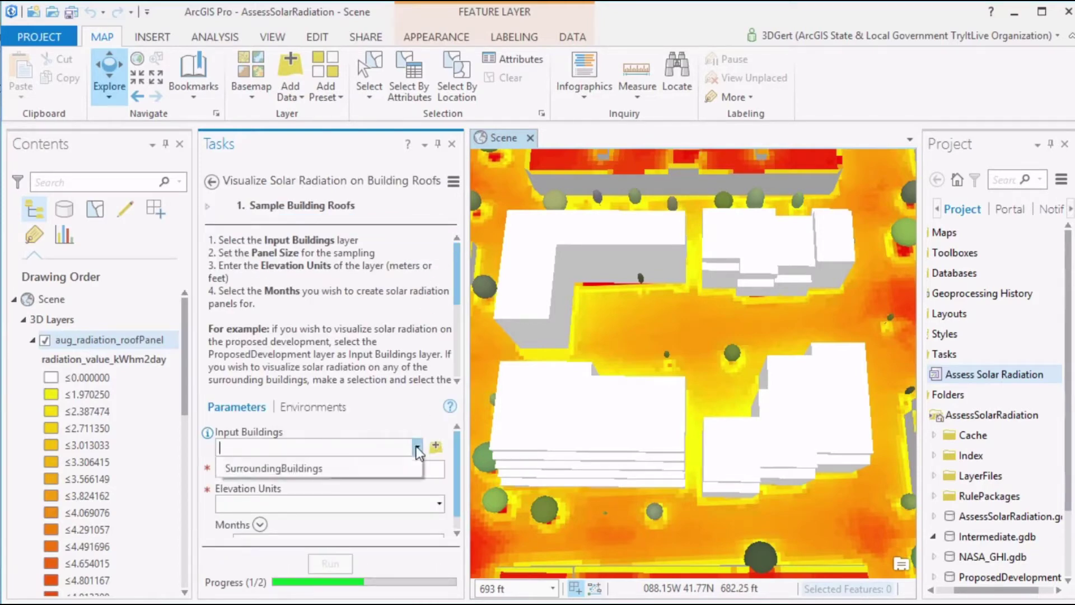
left_click(375, 486)
left_click(429, 470)
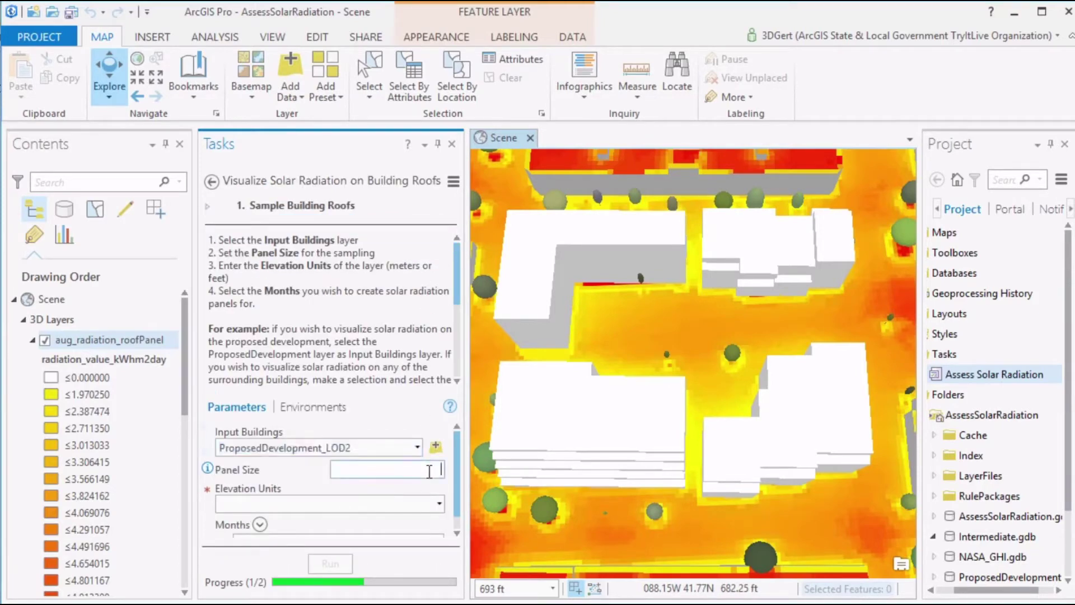
left_click(441, 504)
left_click(429, 521)
scroll(454, 506, "down", 1)
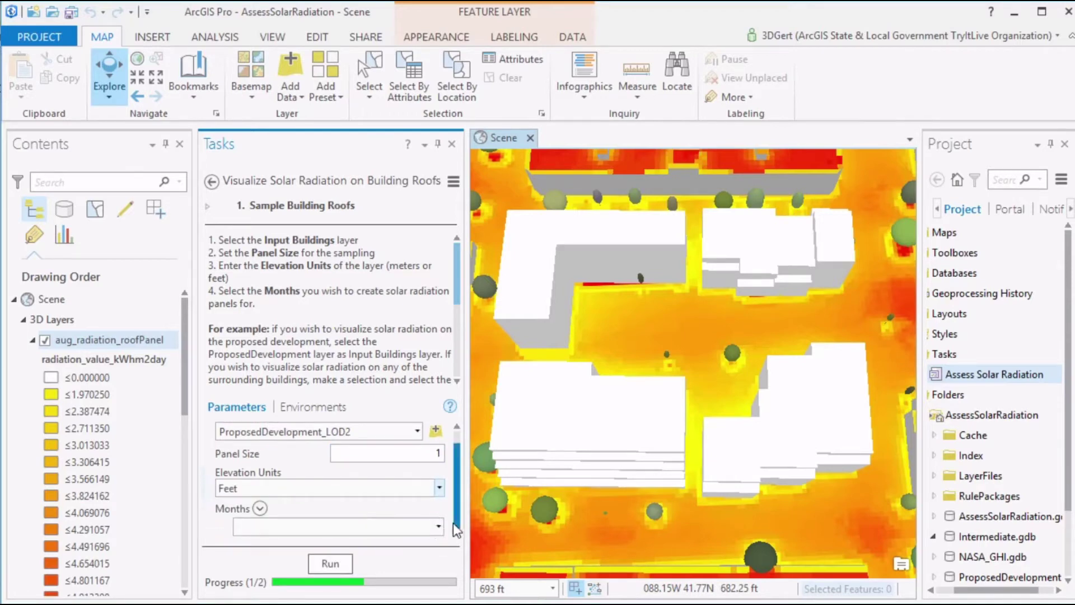
left_click(438, 527)
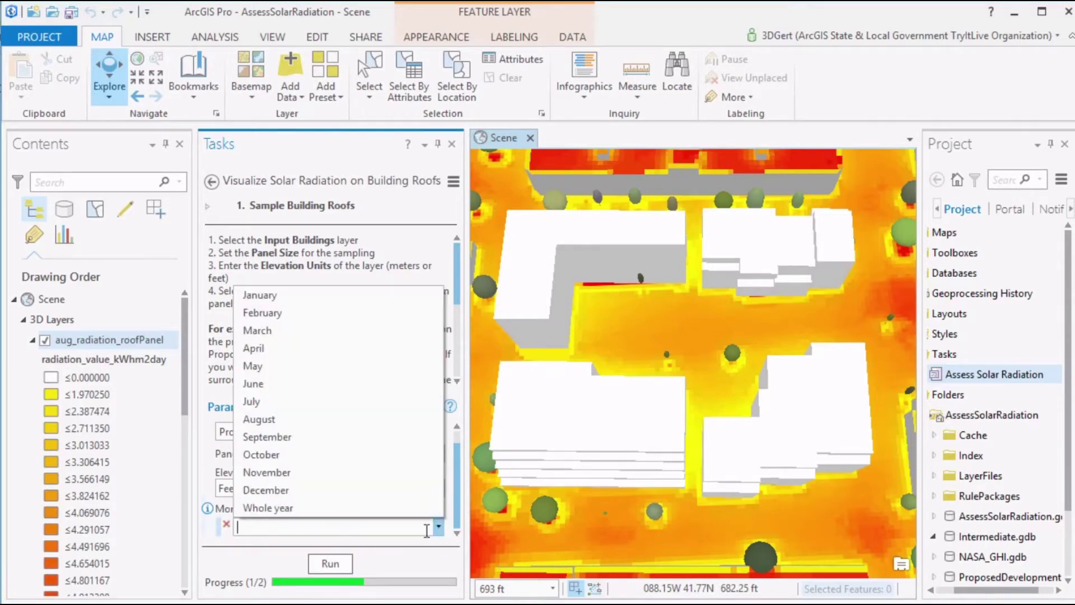
left_click(341, 419)
left_click(336, 563)
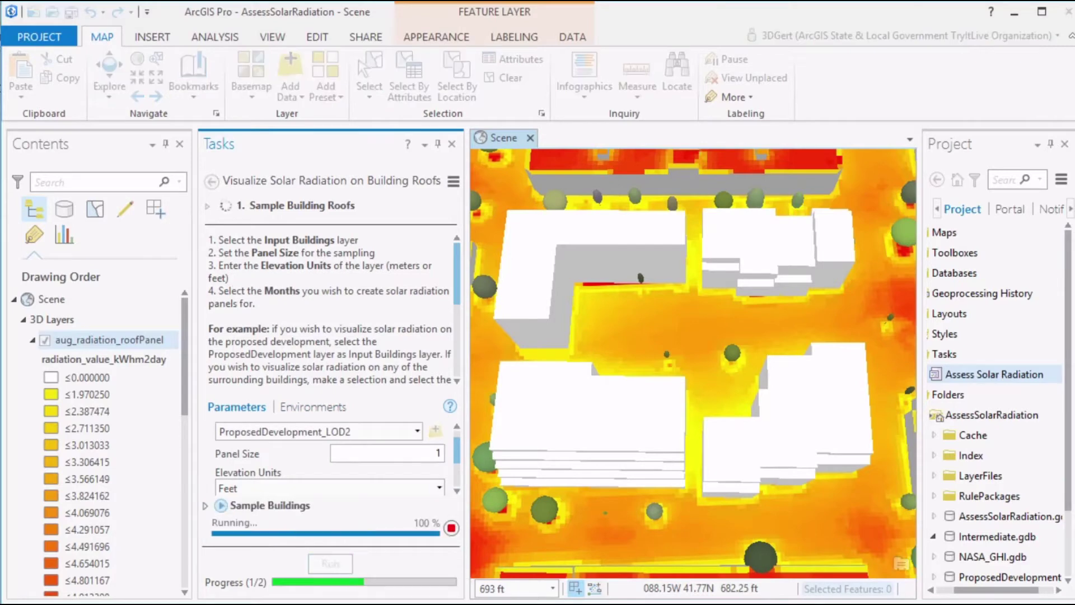
left_click(45, 383)
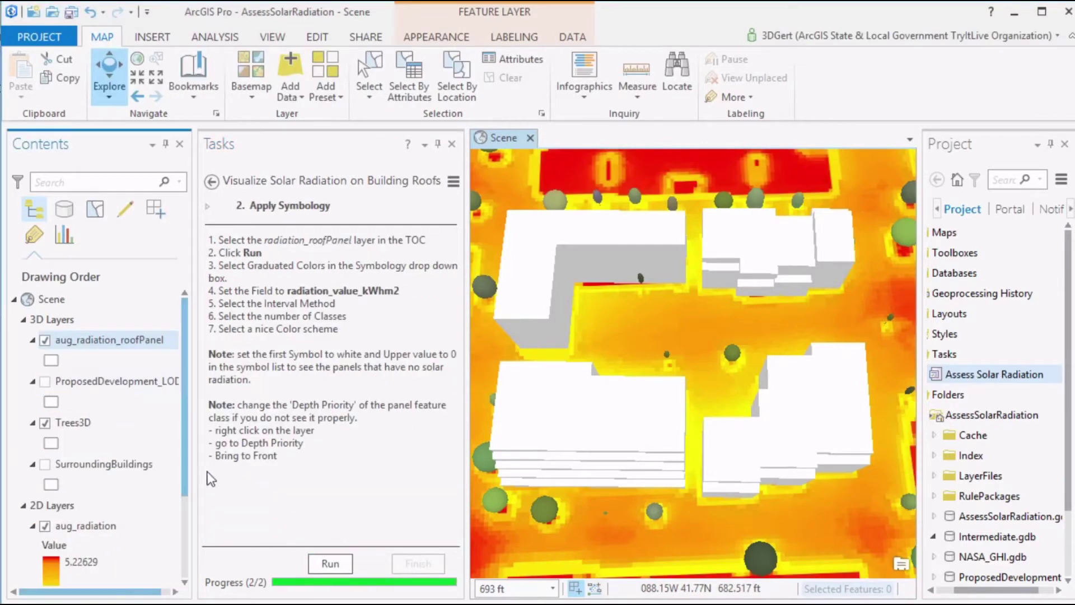
left_click(332, 562)
- Switch the proposed development roof panels to Graduated Colors with 20 classes
left_click(904, 226)
left_click(737, 379)
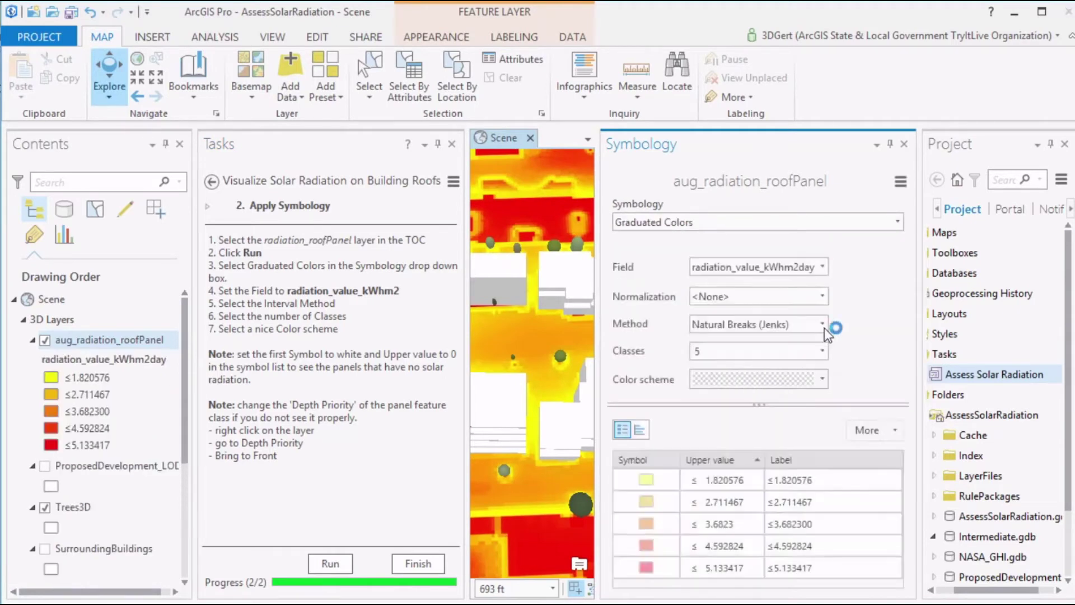
left_click(829, 351)
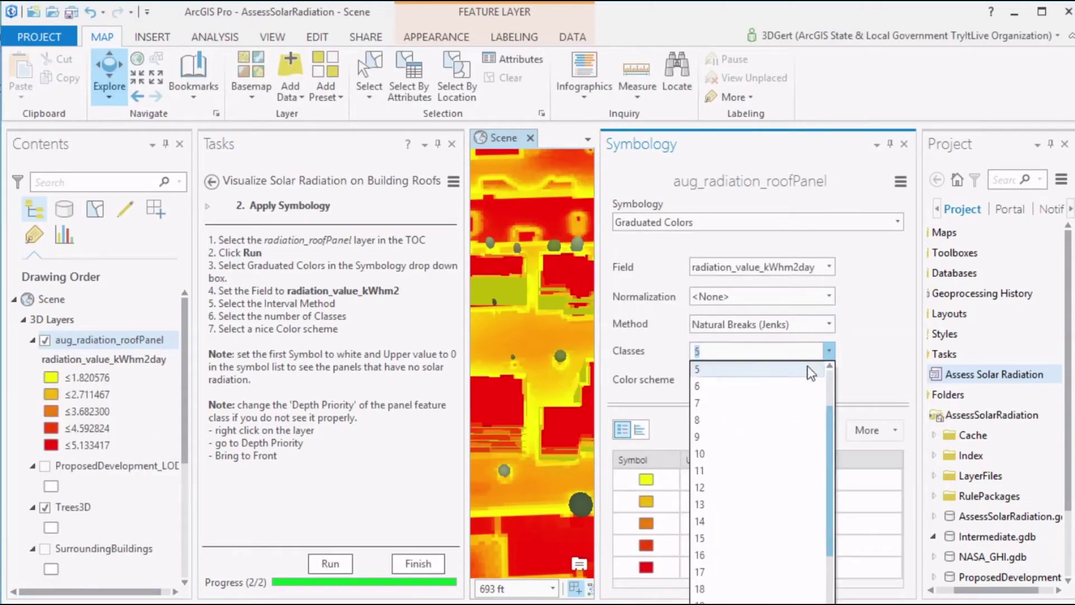
left_click(813, 545)
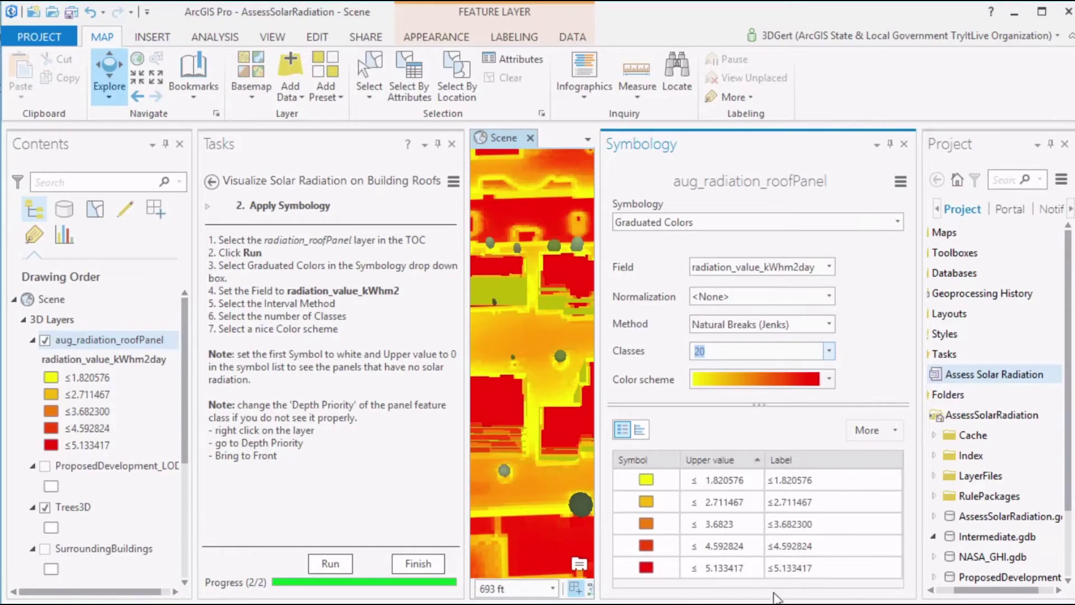
- Give the first class a white fill and an upper value of 0
left_click(646, 480)
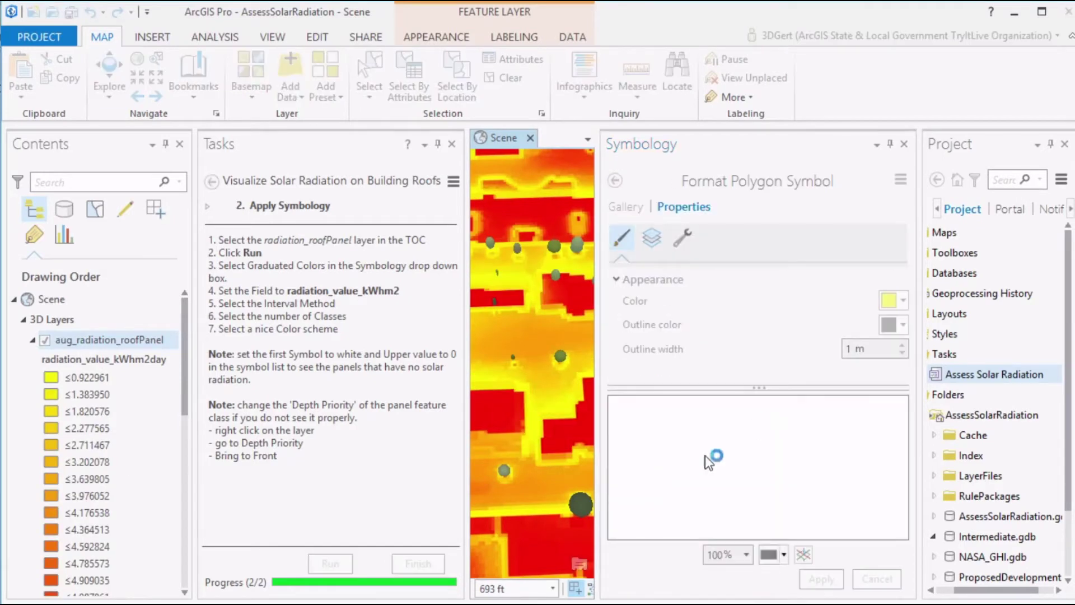
left_click(895, 301)
left_click(898, 360)
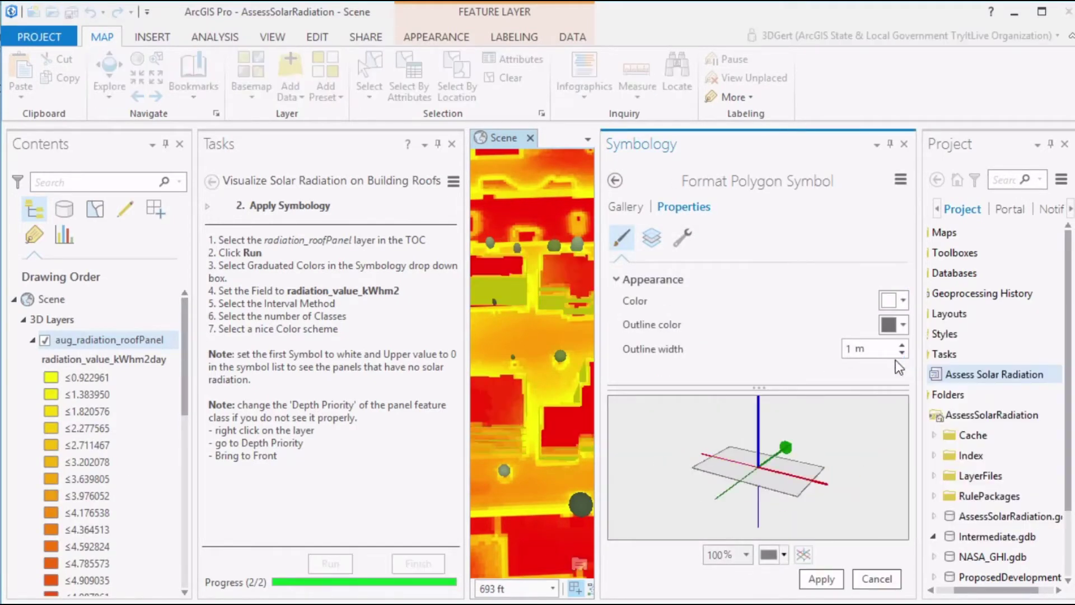
left_click(821, 579)
left_click(614, 181)
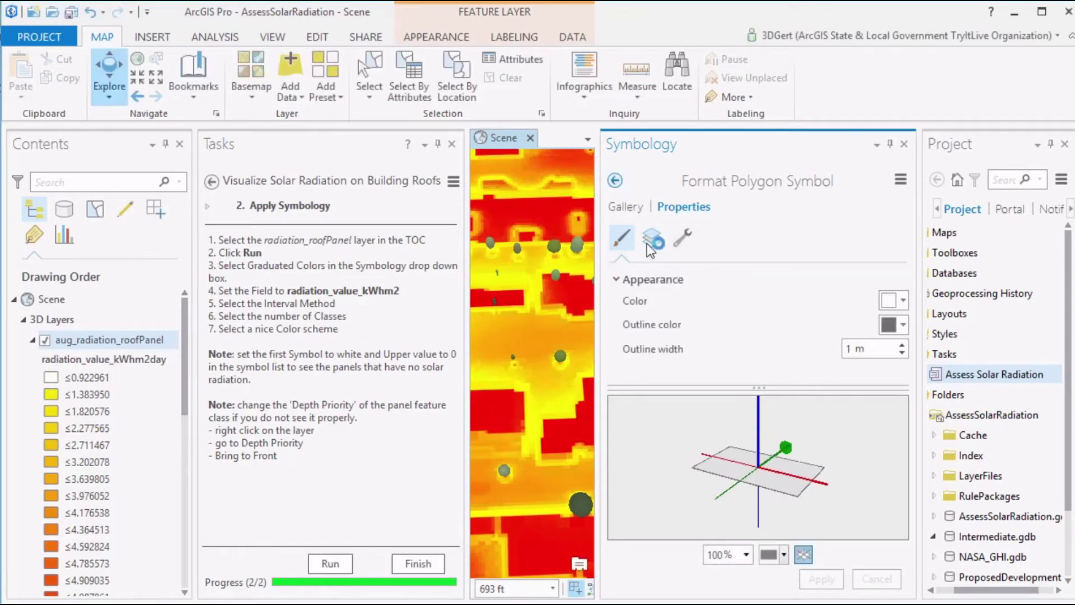
left_click(711, 478)
double_click(711, 478)
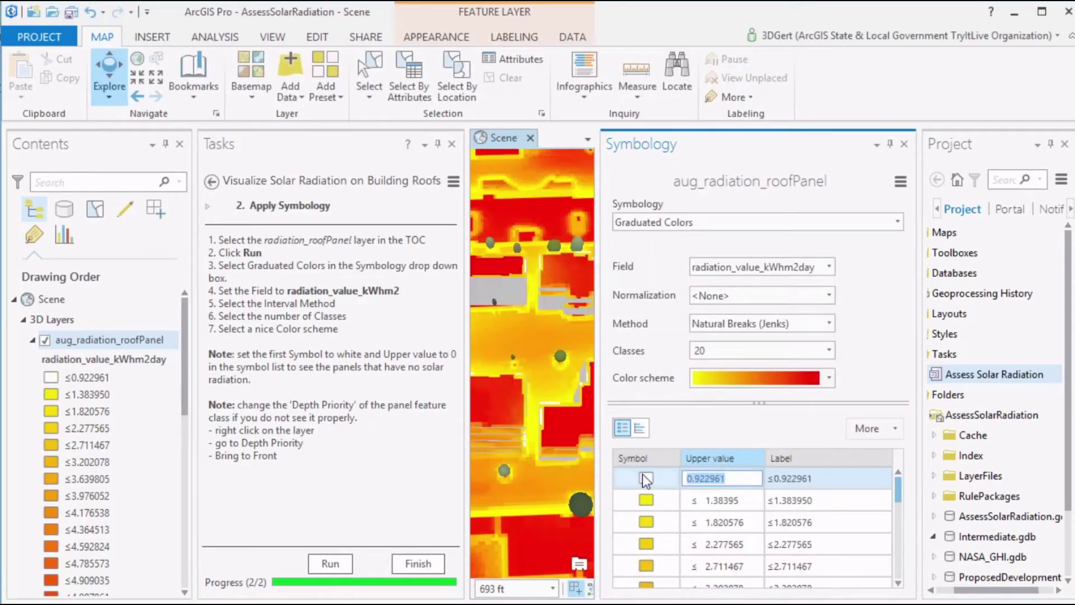
type("0")
key("Return")
left_click(904, 144)
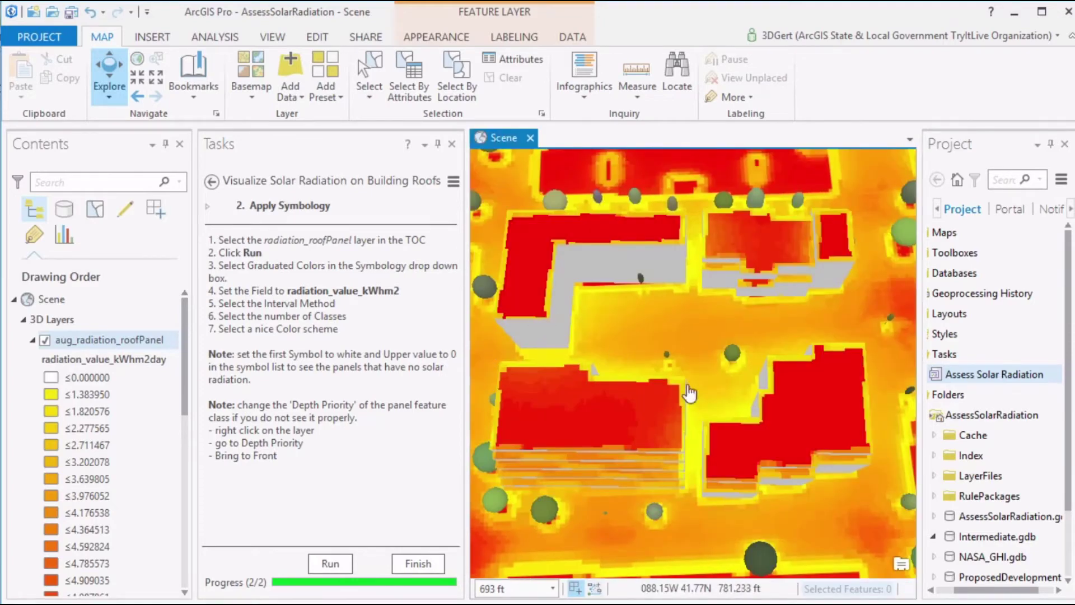
- Show SurroundingBuildings in the tilted scene, finish the task, and start Summarize Solar Radiation for selected Roof Areas
left_click_drag(798, 461, 650, 437)
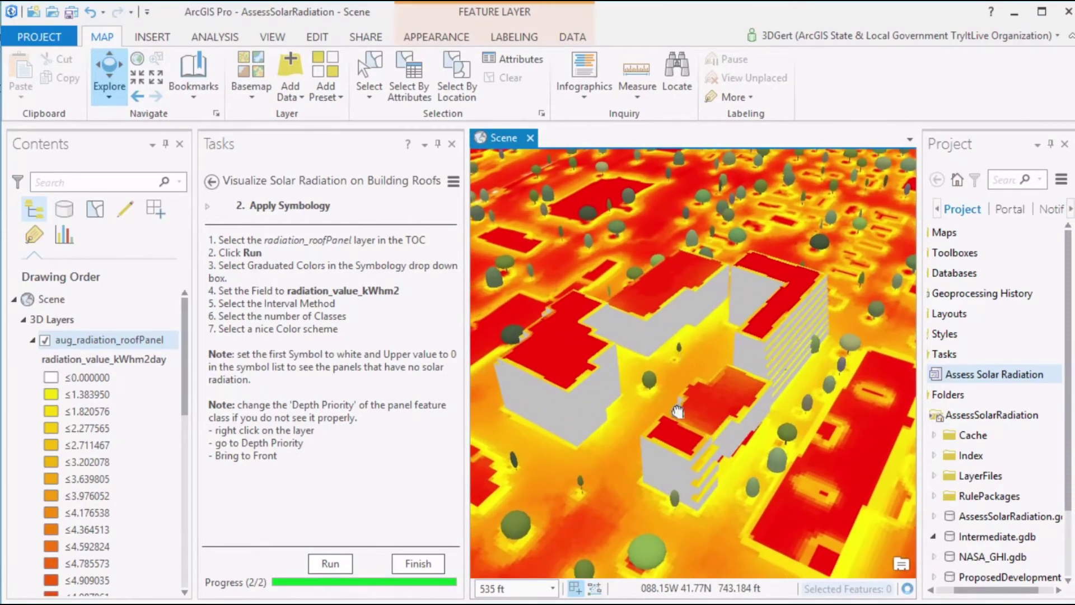
left_click(33, 339)
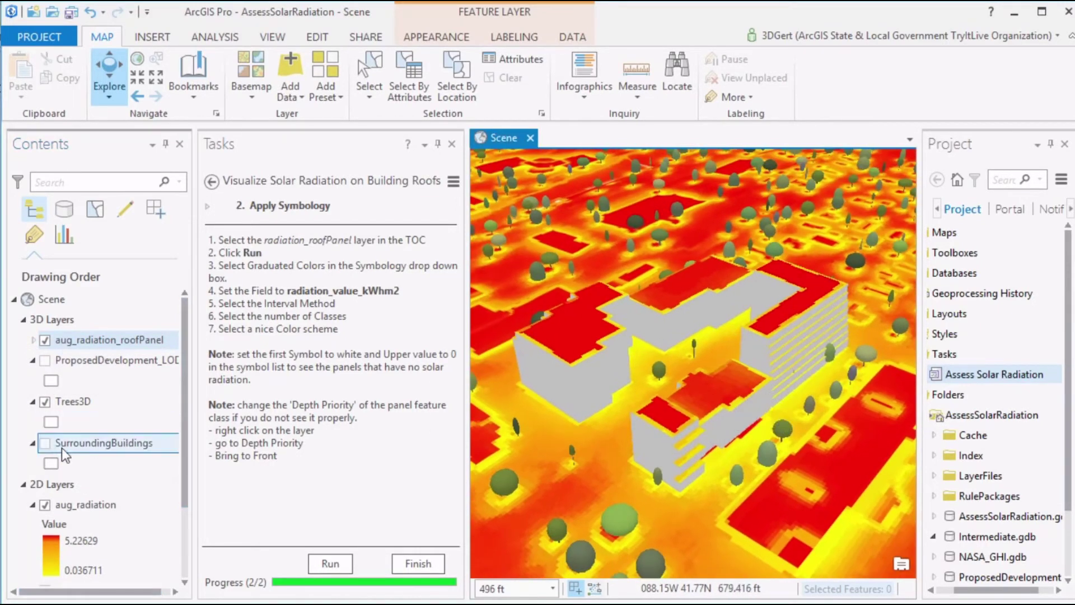
left_click(45, 443)
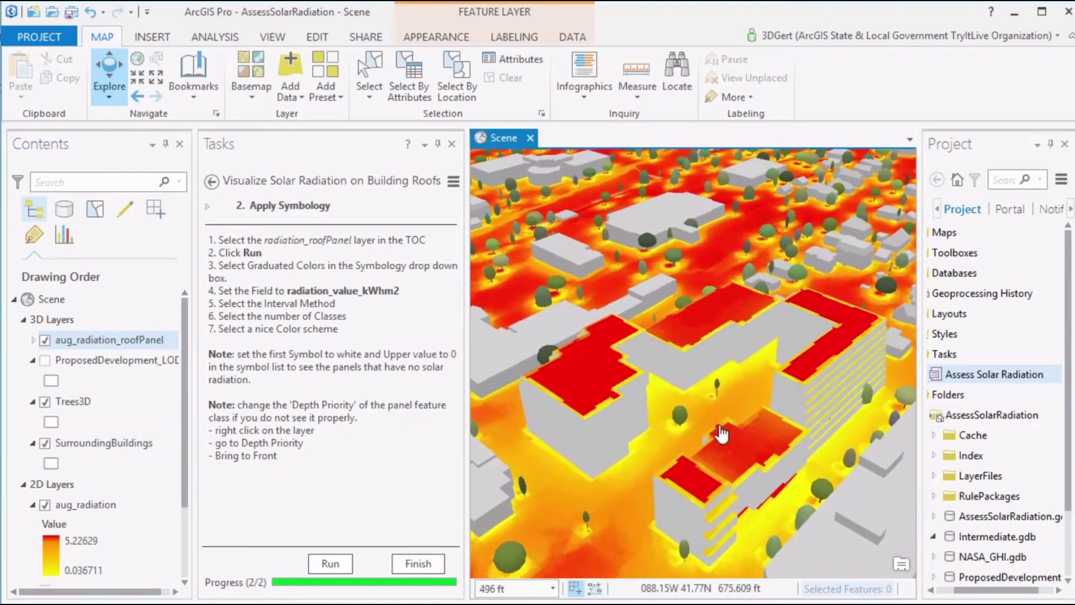
scroll(723, 434, "up", 2)
left_click_drag(745, 423, 675, 447)
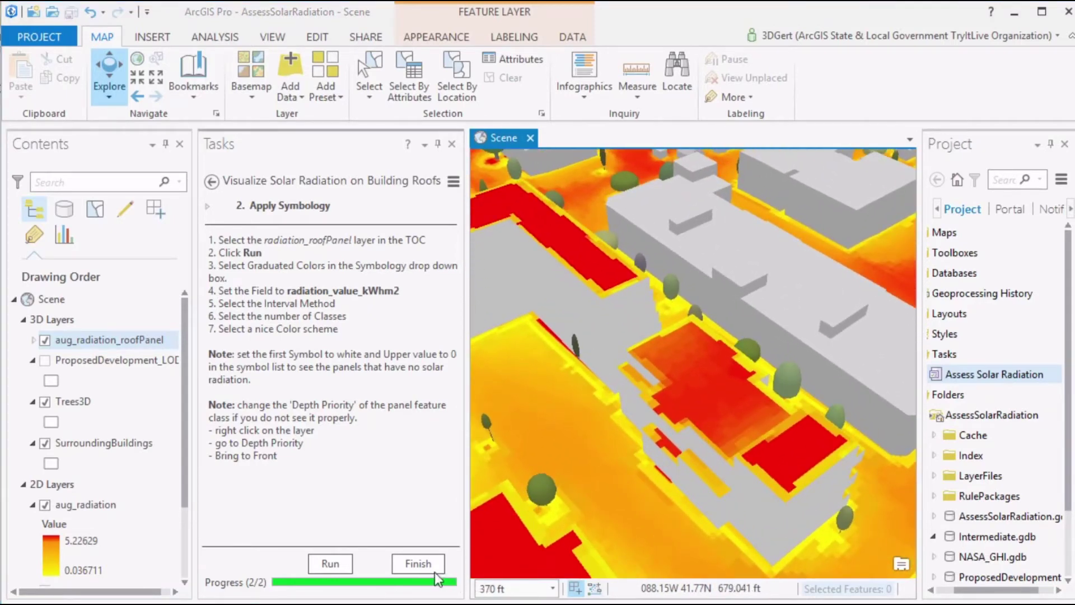
left_click(418, 562)
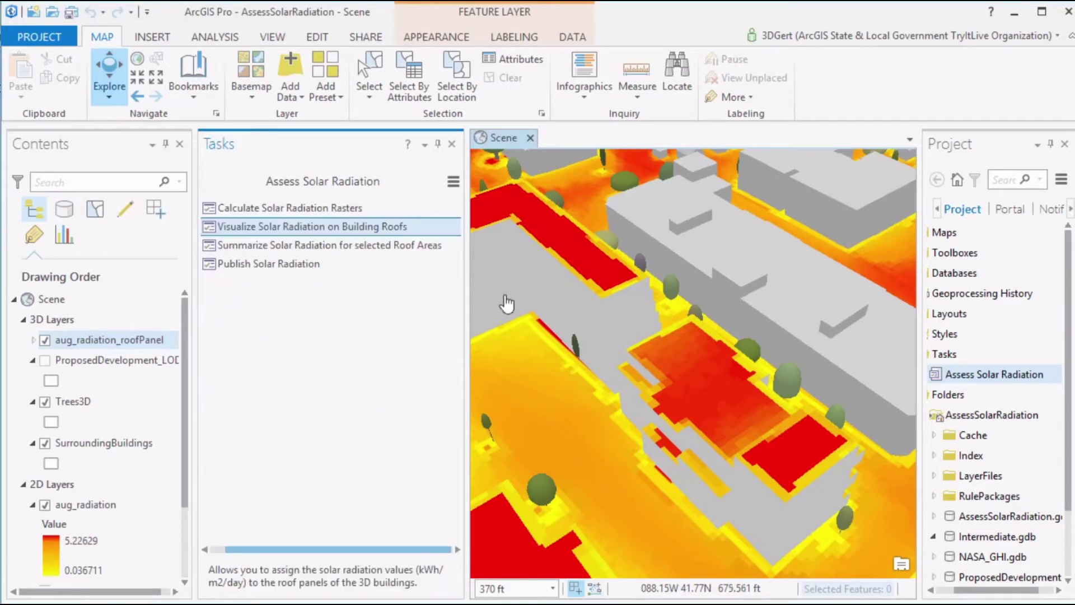
left_click(450, 247)
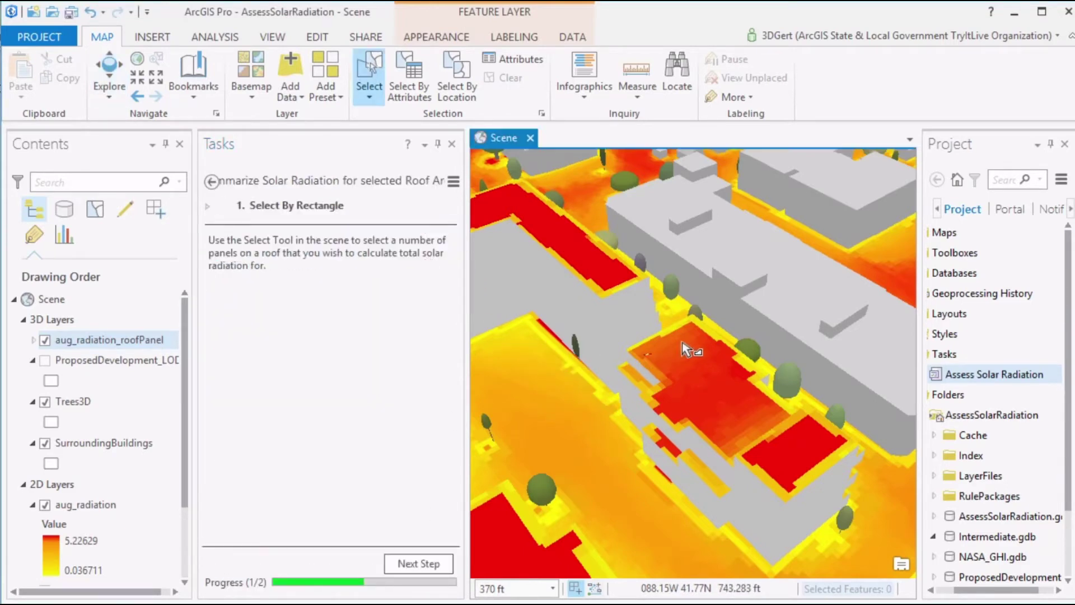
- Lasso the 442 central-roof panels and summarize aug_radiation_roofPanel into a layer named summary
mouse_move(693, 330)
left_mouse_down()
mouse_move(747, 375)
mouse_move(735, 386)
mouse_move(787, 418)
mouse_move(733, 448)
left_mouse_up()
left_click(421, 563)
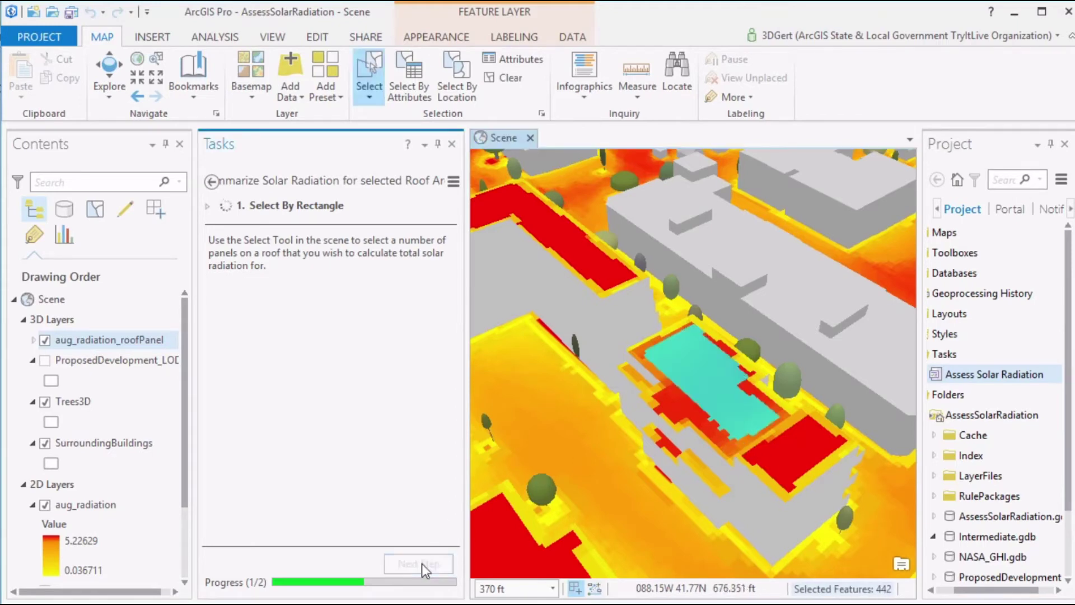
left_click(427, 384)
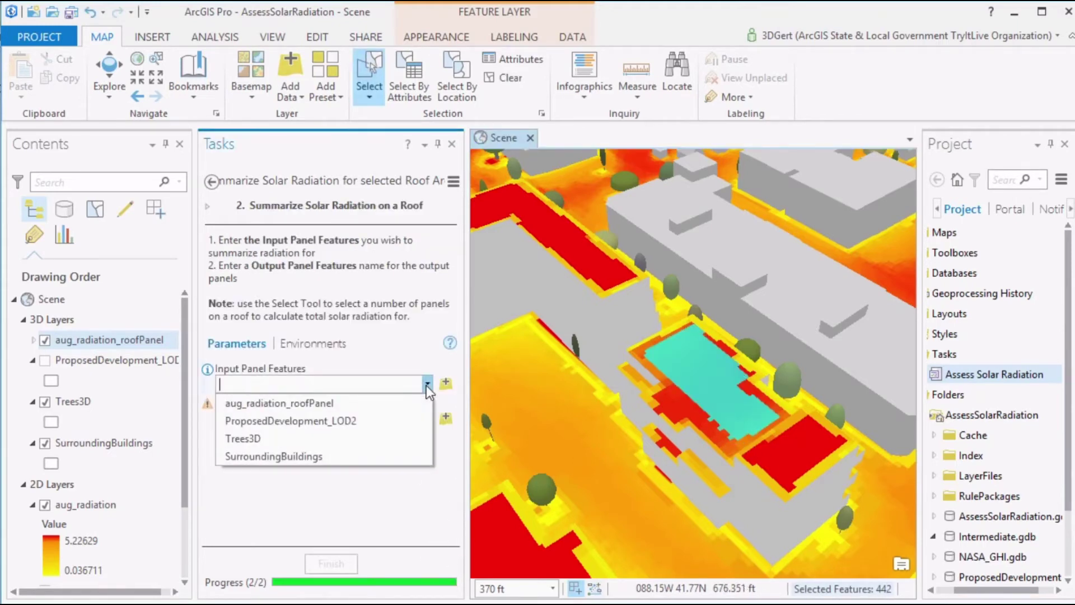
left_click(415, 402)
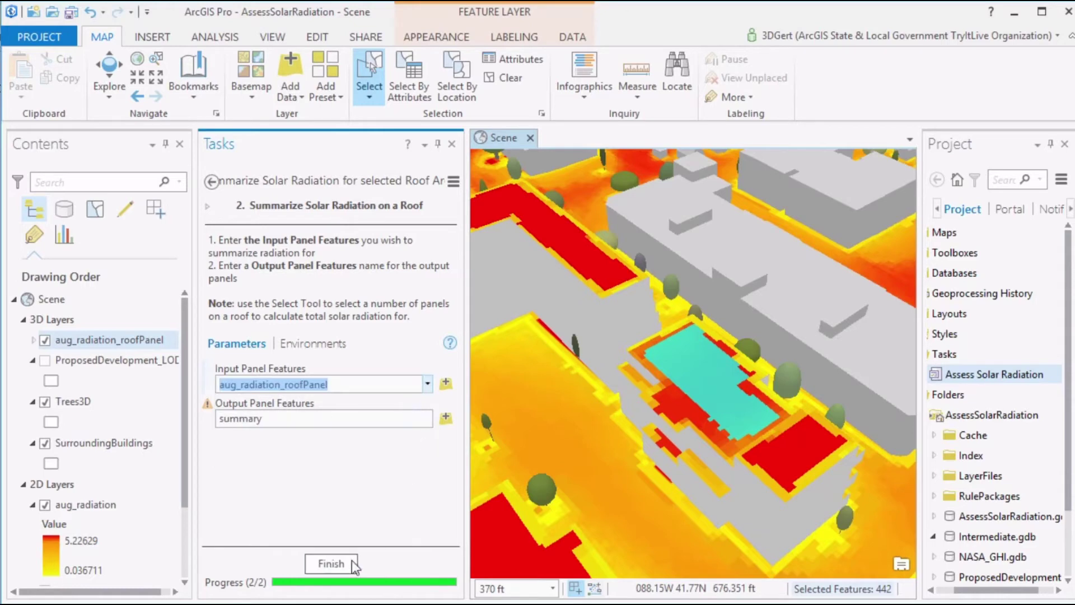
left_click(330, 565)
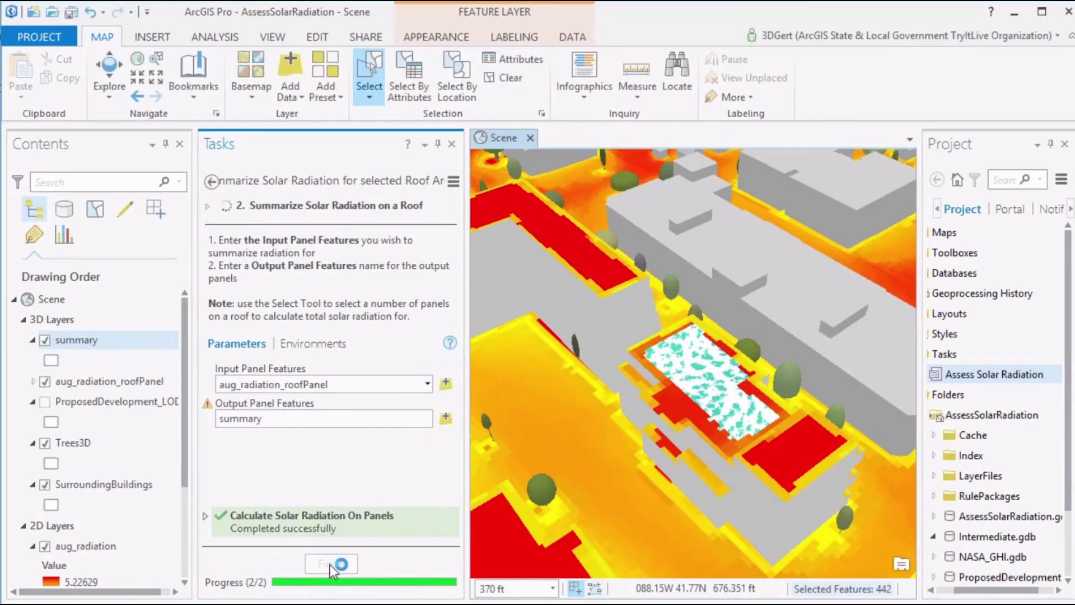
- Inspect the summarized roof's total solar radiation value in its attribute pop-up
left_click(45, 381)
left_click(664, 364)
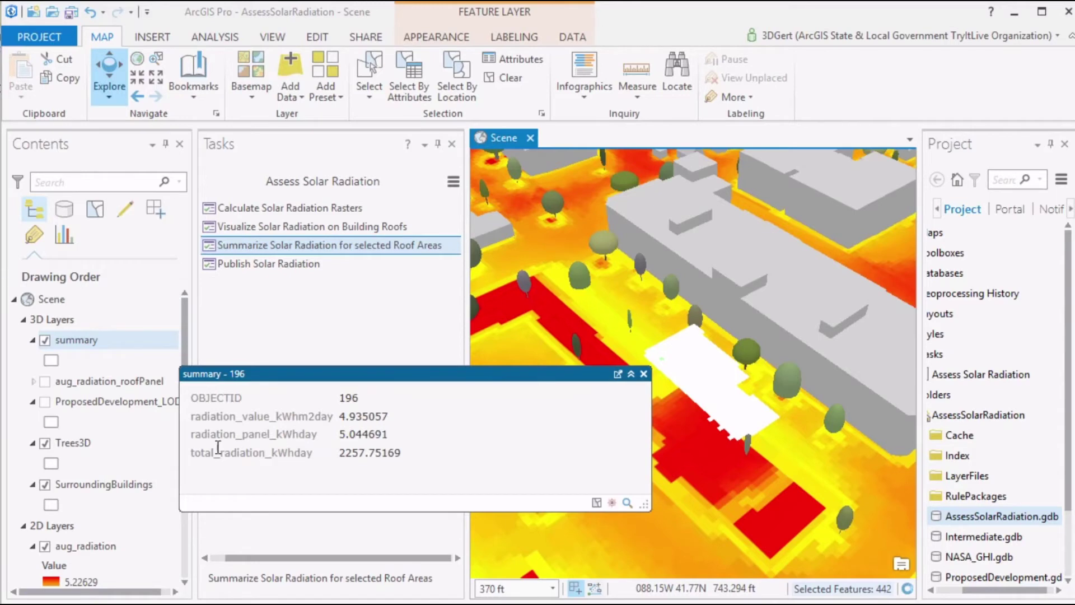
left_click_drag(190, 452, 362, 457)
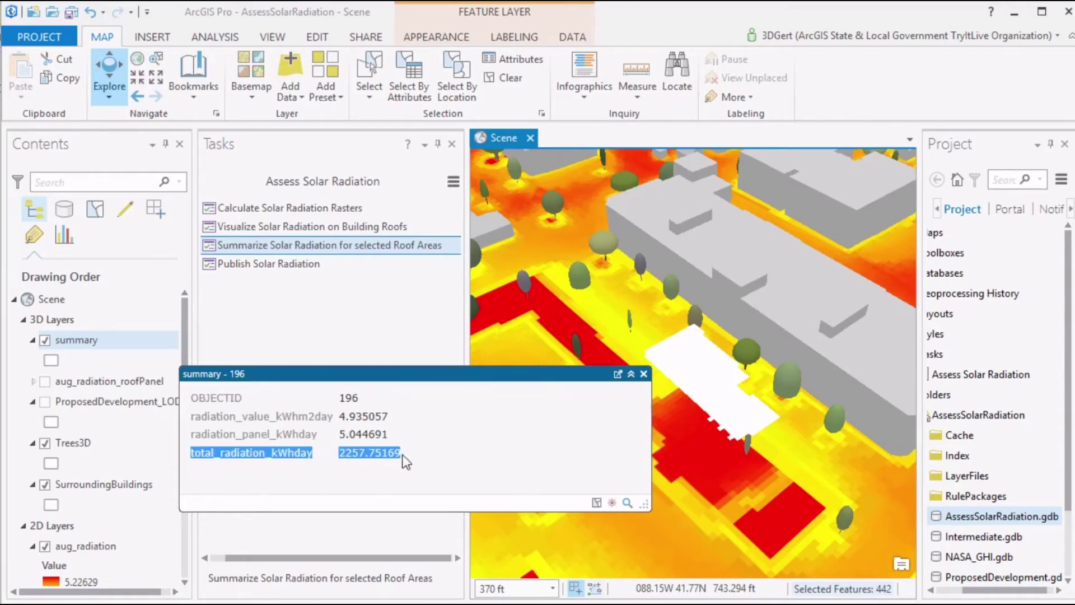
left_click(644, 373)
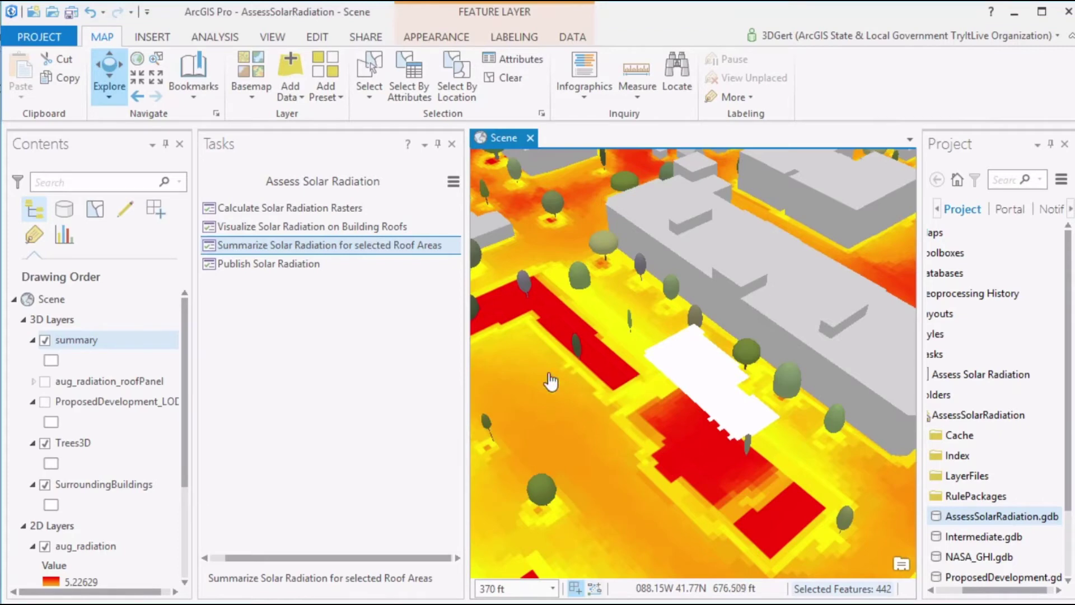
- Show aug_radiation_roofPanel, hide the summary layer, and clear the roof selection
left_click(45, 381)
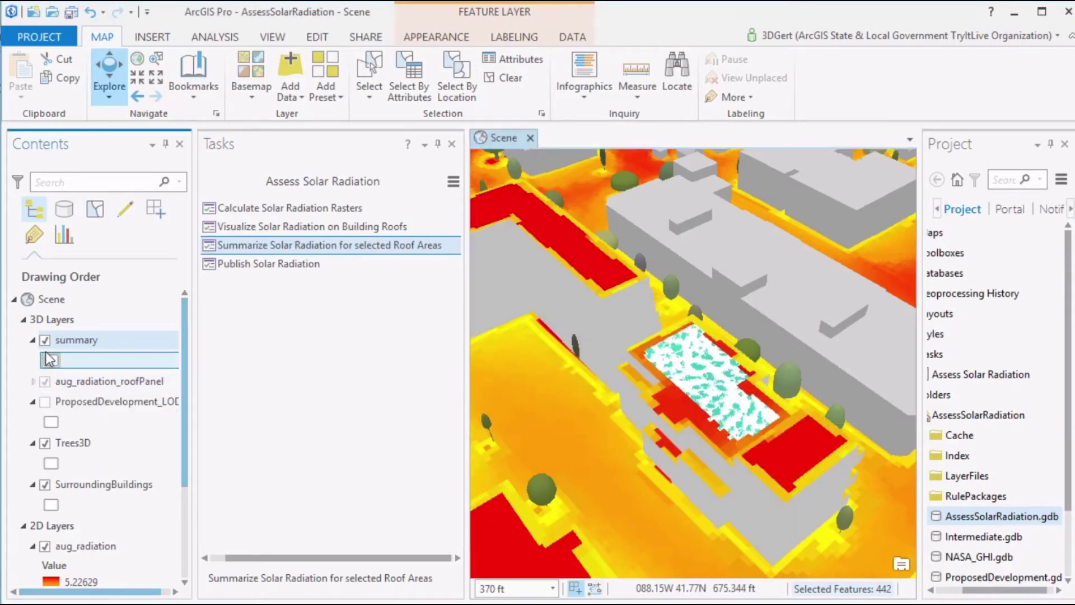
left_click(45, 339)
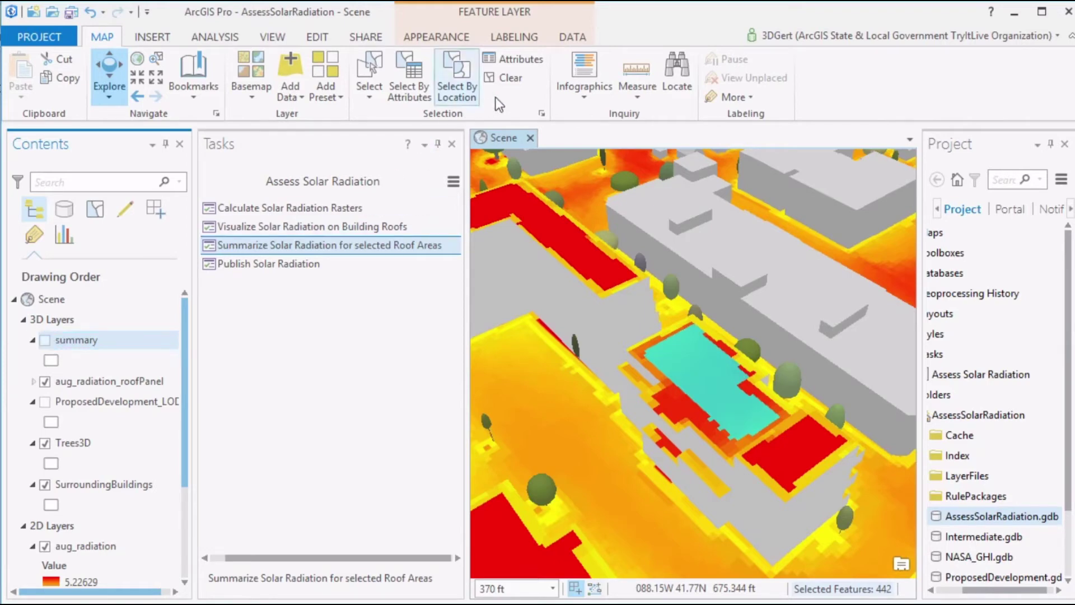
left_click(510, 77)
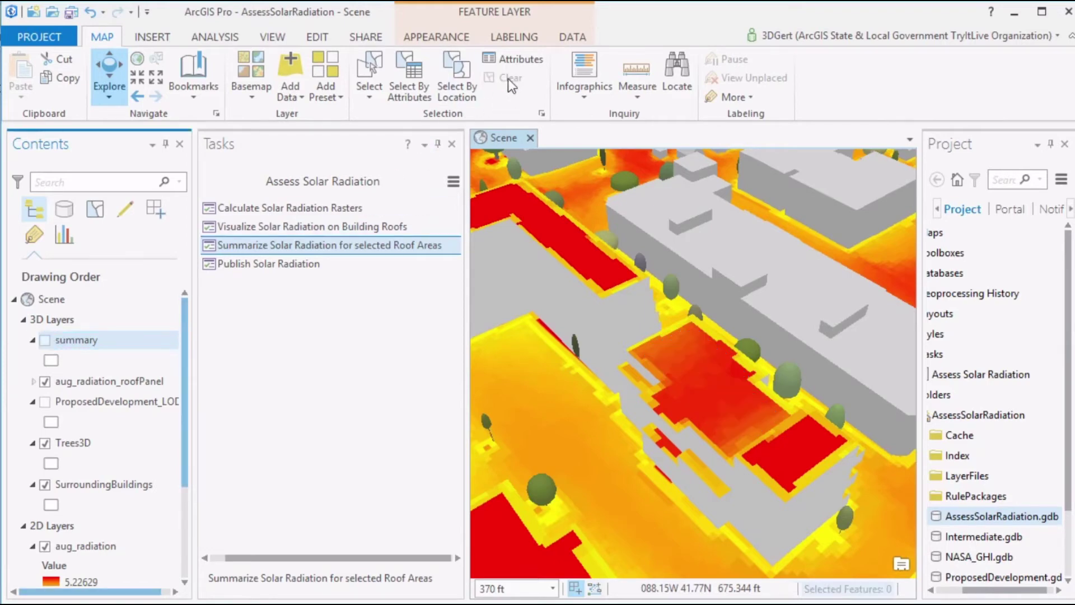
- Package aug_radiation_roofPanel as the scene layer package solaronproposeddevelopment.spk
left_click(449, 264)
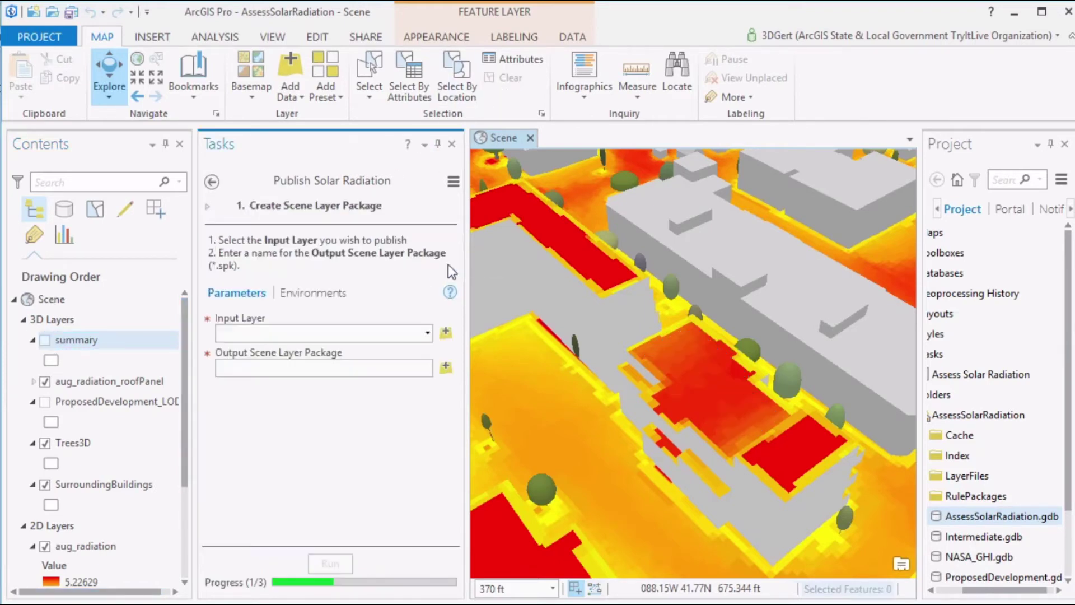
left_click(426, 332)
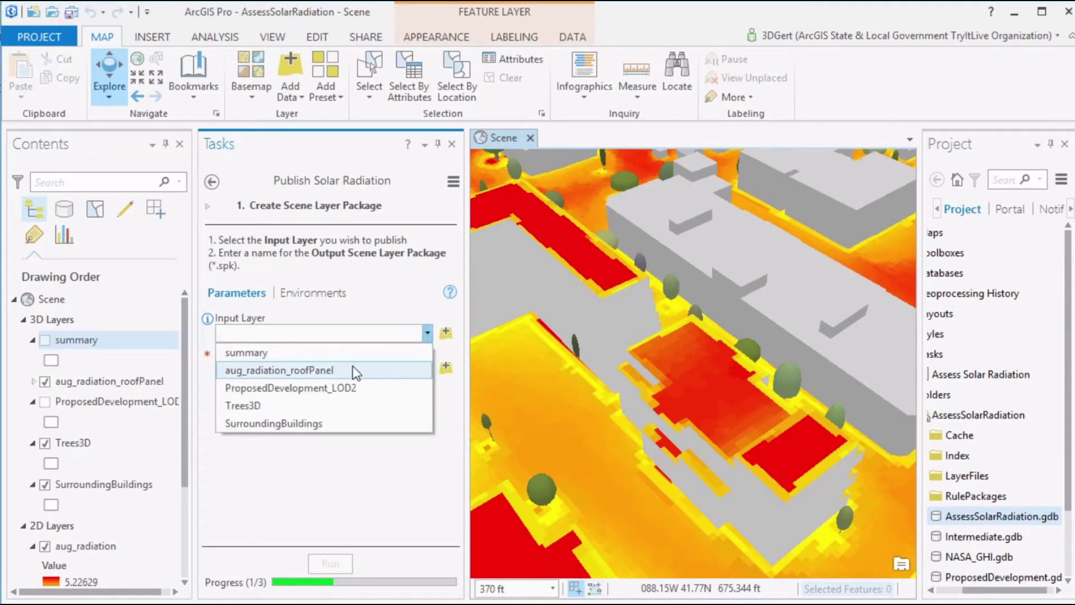
left_click(353, 371)
left_click(446, 367)
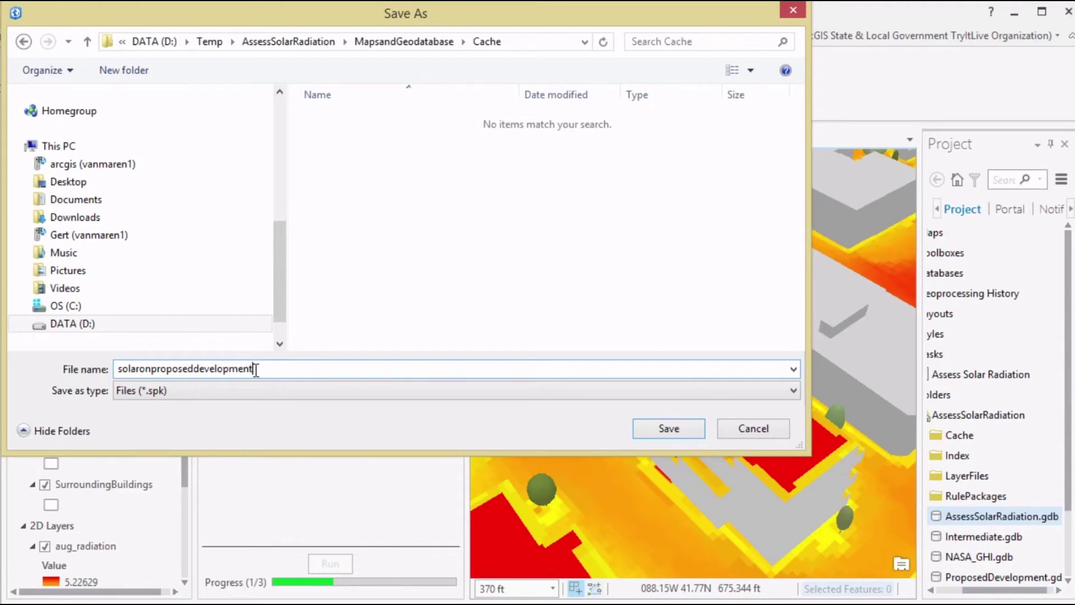
left_click(657, 427)
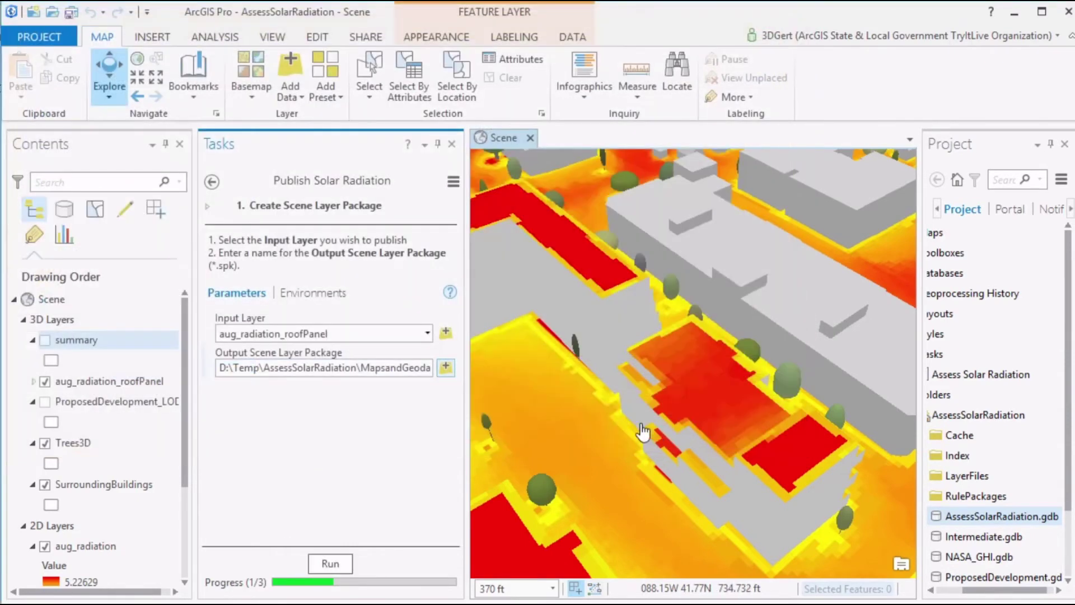
left_click(334, 565)
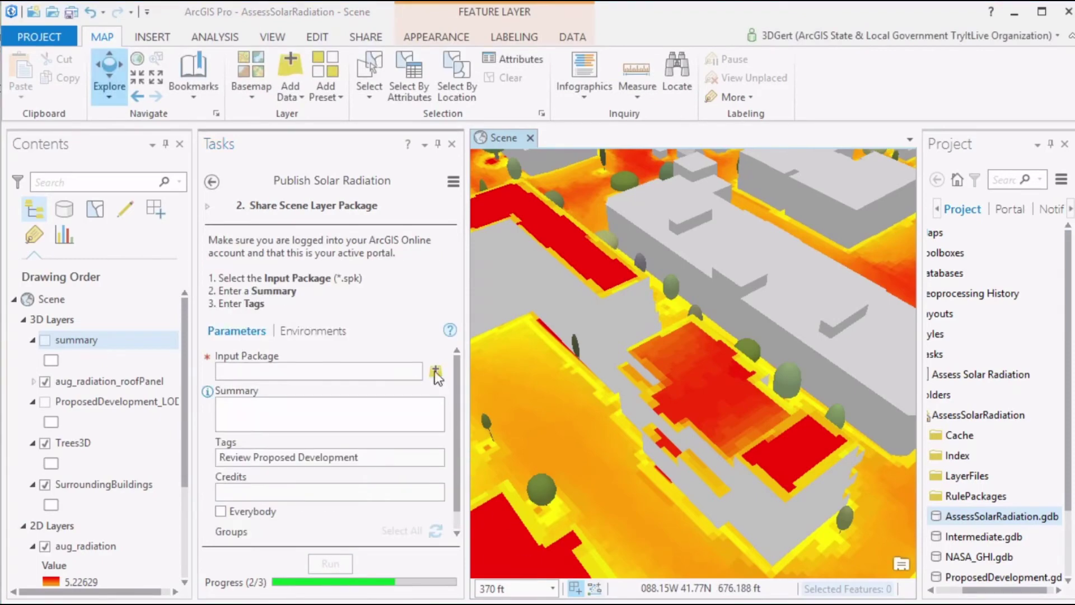
- Share solaronproposeddevelopment.spk to ArcGIS Online with a summary and finish the publish task
left_click(438, 372)
left_click(347, 119)
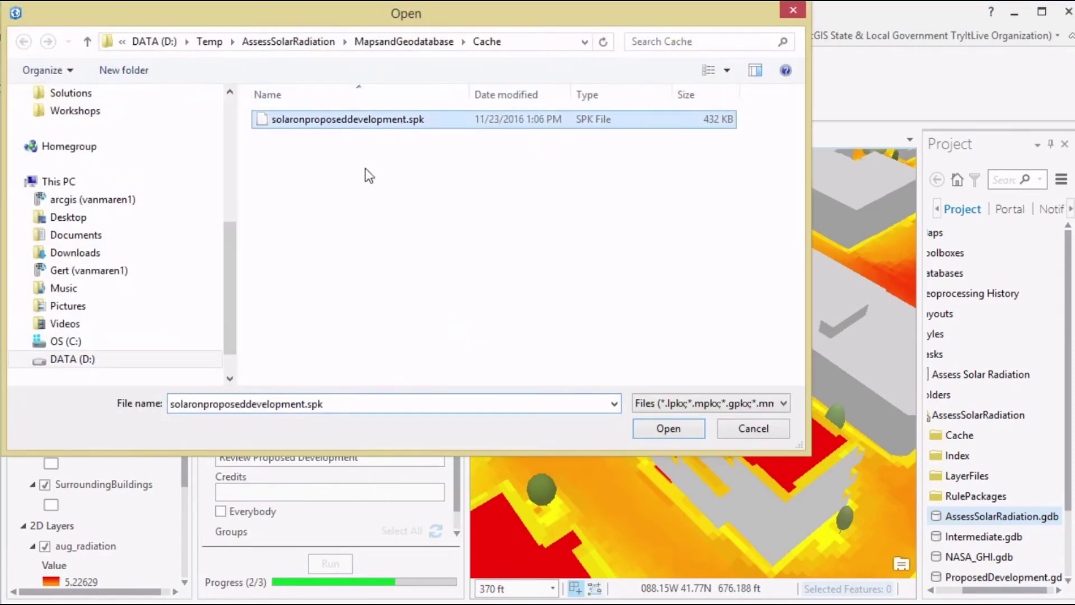
left_click(668, 429)
left_click(345, 408)
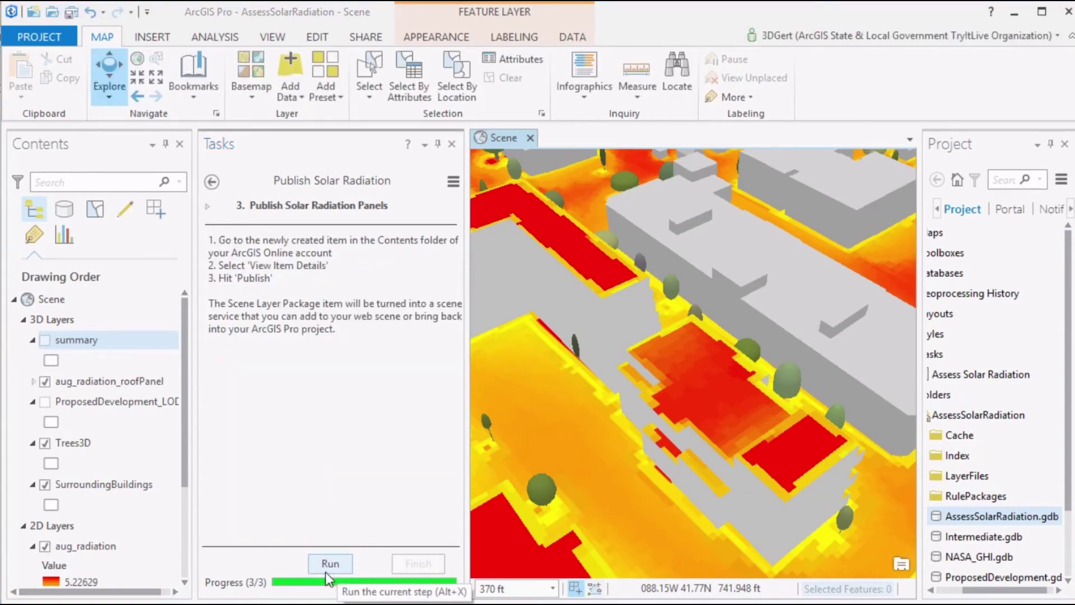
left_click(327, 565)
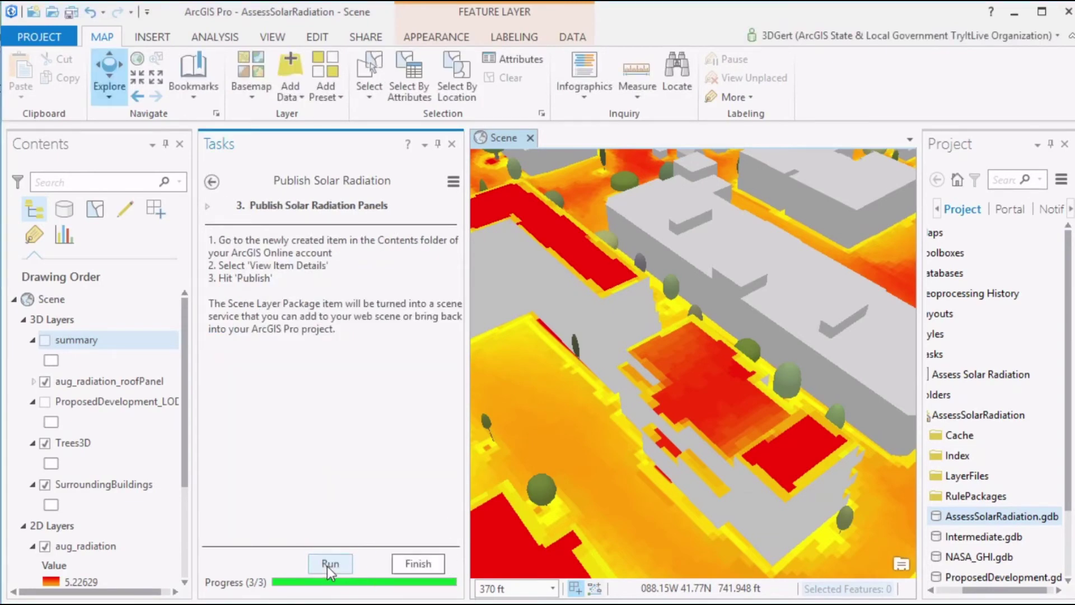
left_click(421, 564)
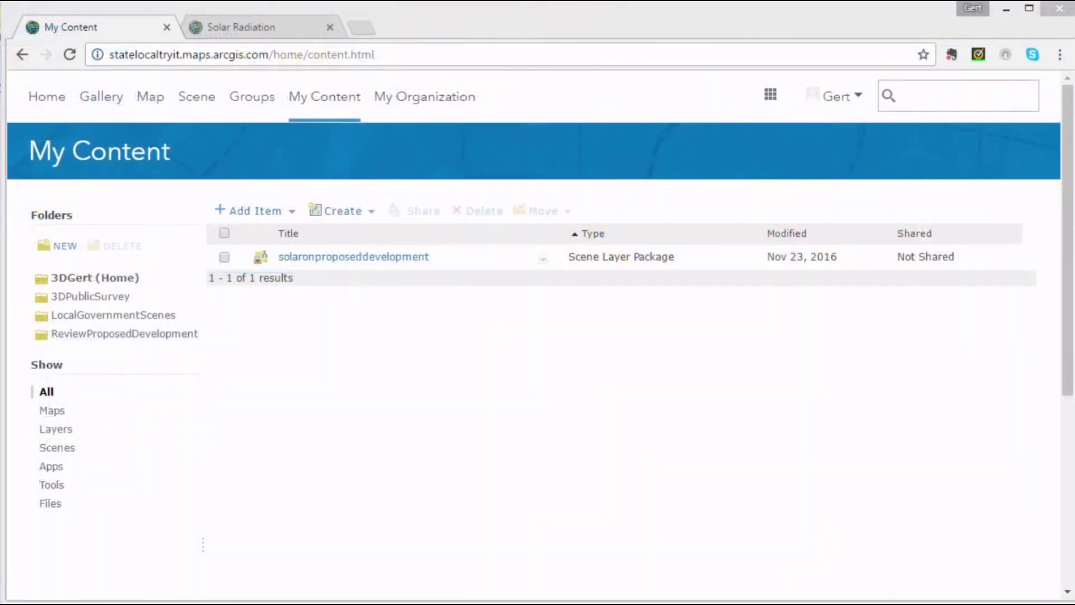
- Publish the solaronproposeddevelopment item as a hosted scene layer tagged 'demo'
left_click(354, 256)
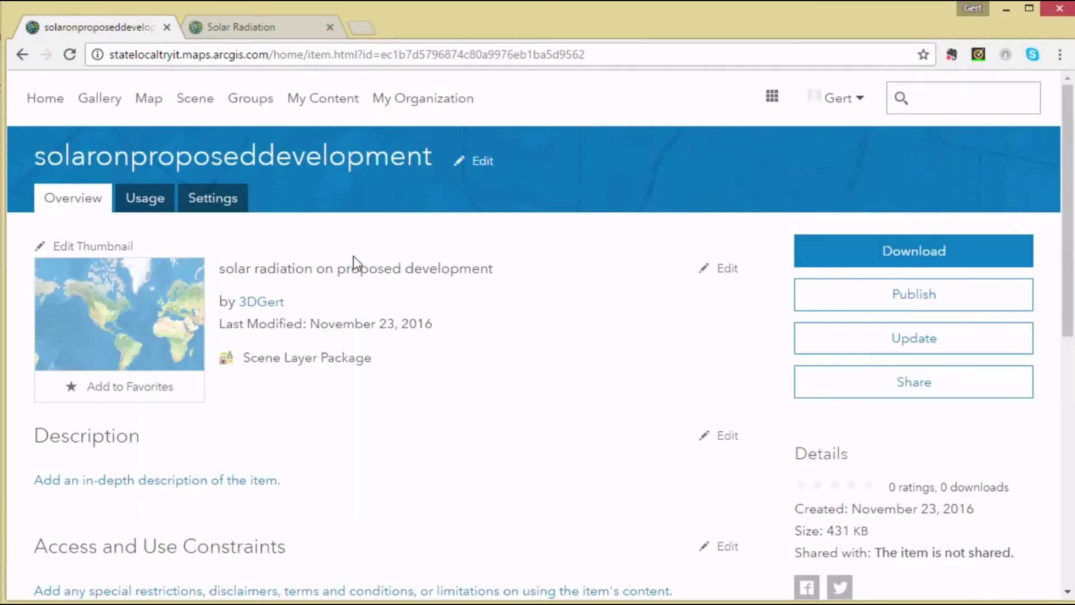
left_click(896, 296)
left_click(325, 403)
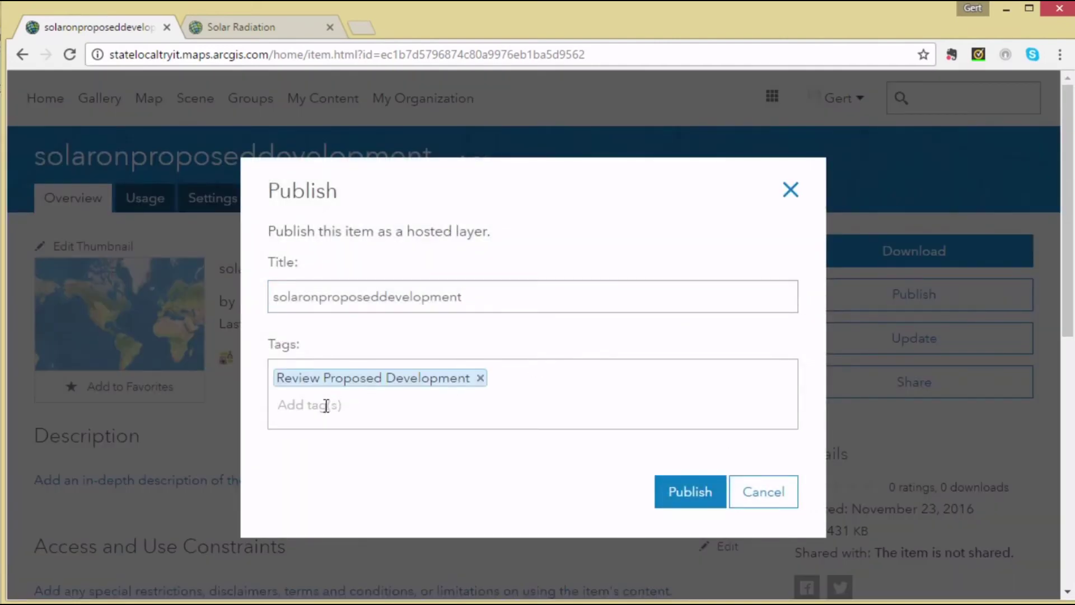
type("dem")
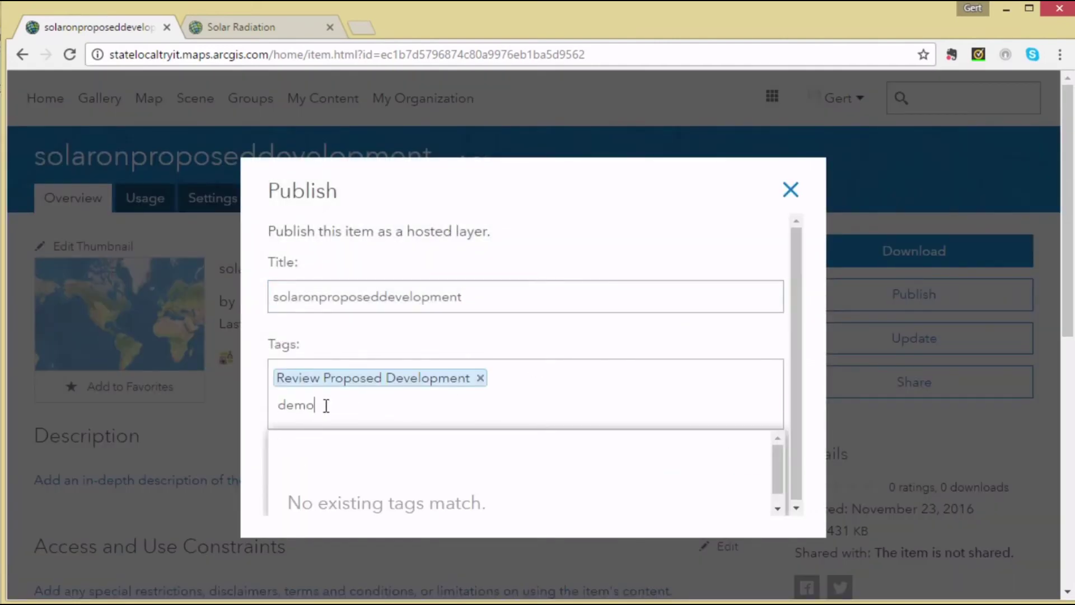
type("o")
key("Return")
left_click(674, 499)
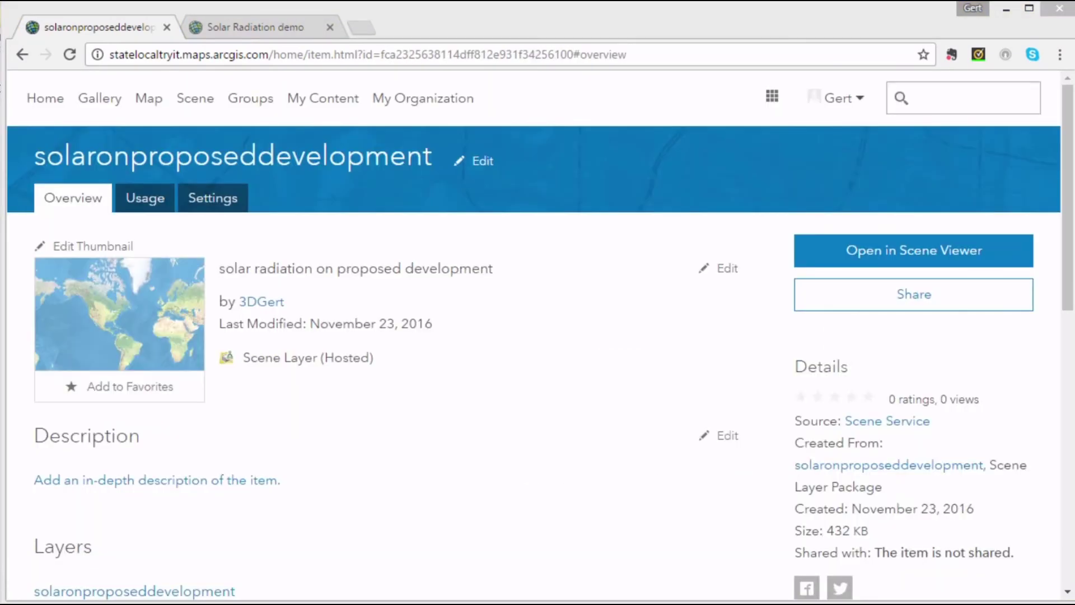
- Add the solaronproposeddevelopment layer to the Solar Radiation demo scene via a 'dem' search
left_click(273, 27)
left_click(28, 144)
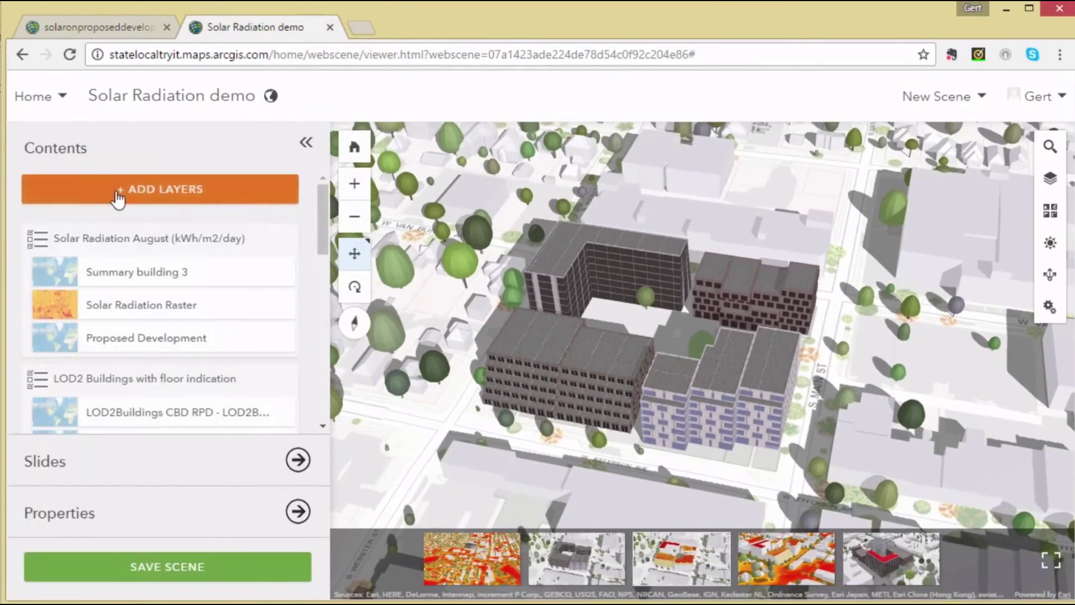
left_click(122, 189)
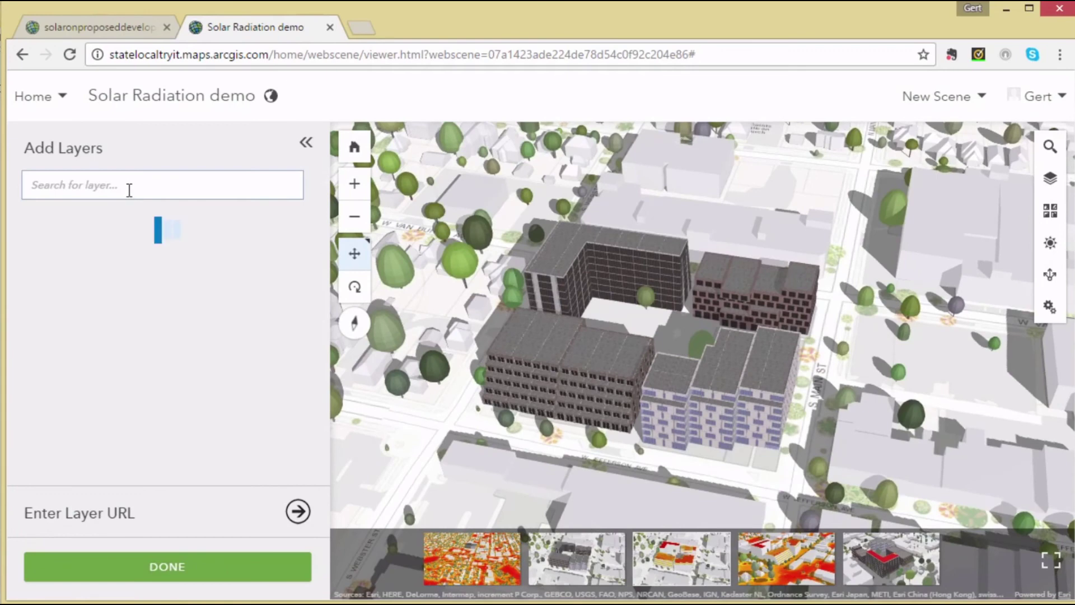
type("demo")
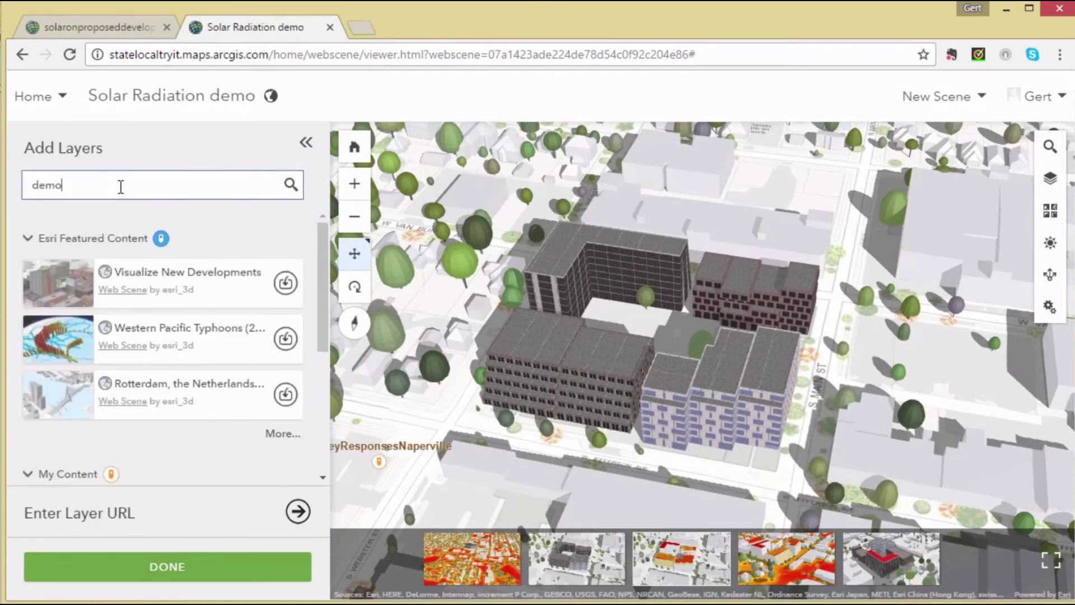
key("Return")
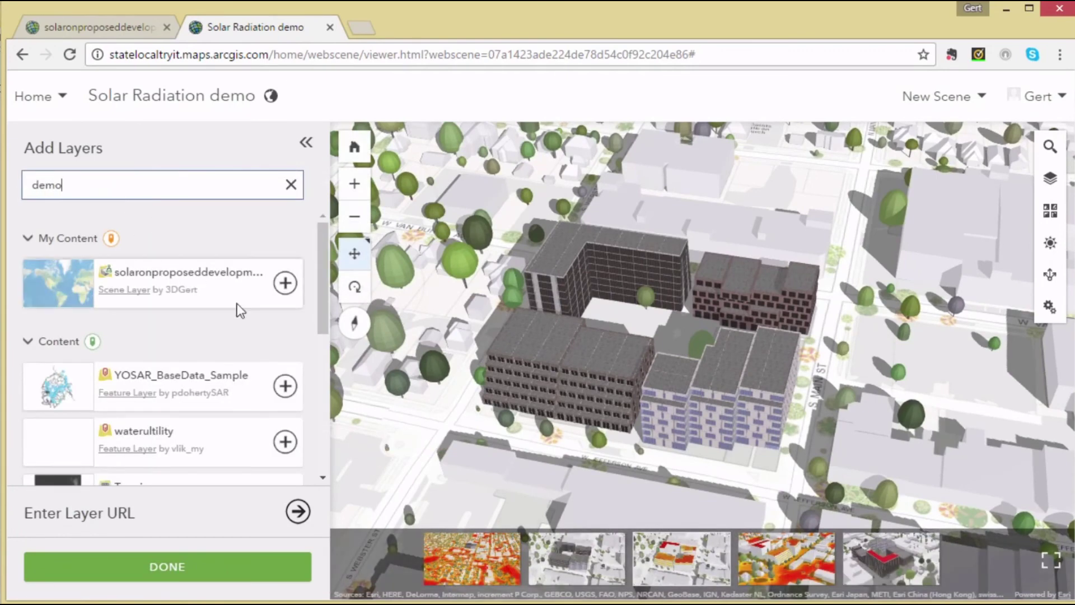
left_click(282, 286)
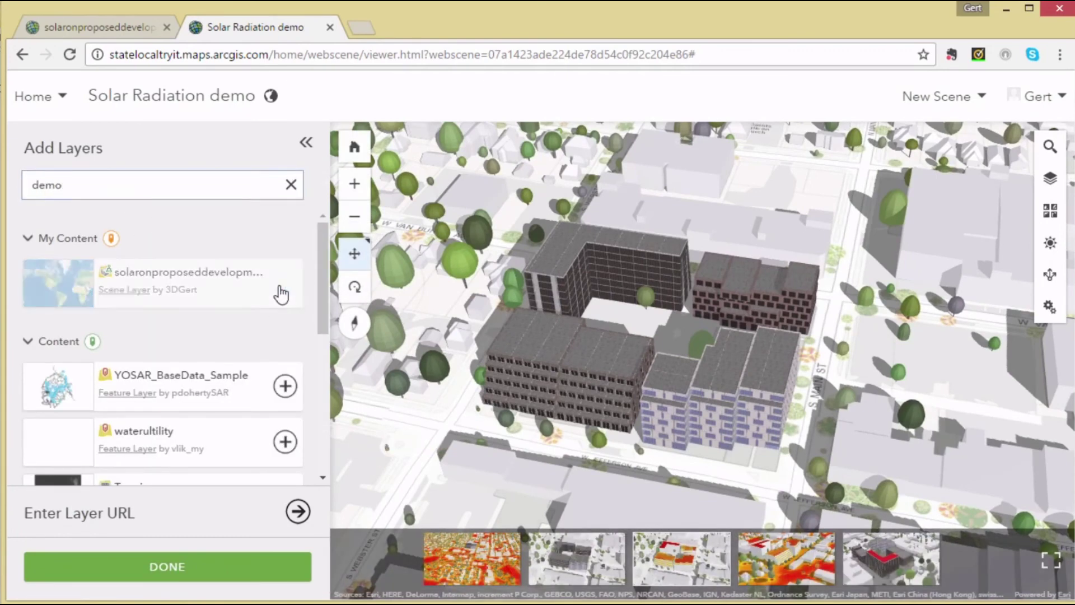
left_click(306, 142)
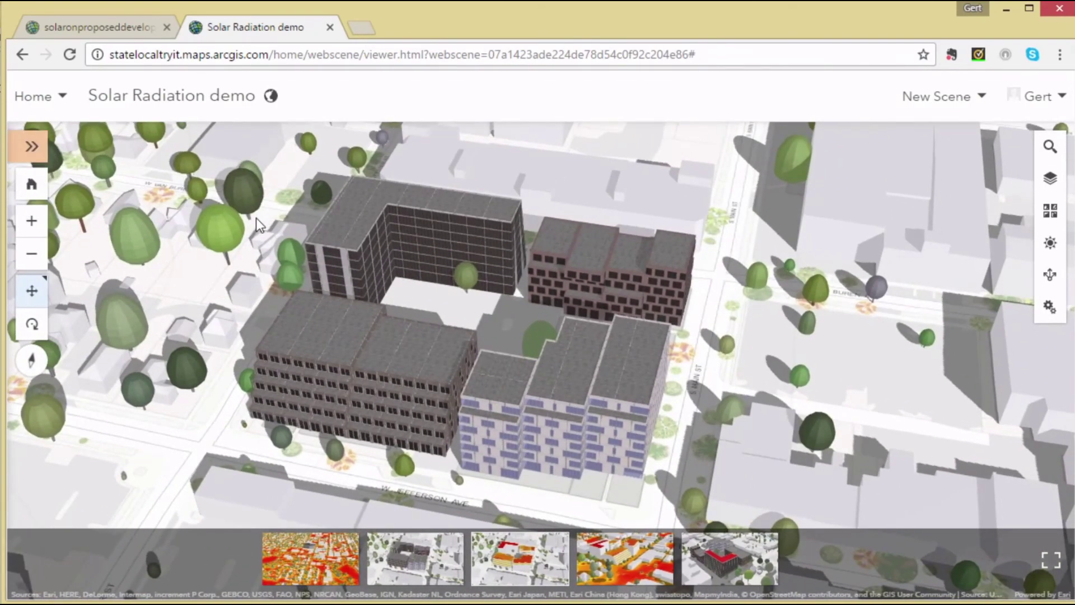
- Hide the Proposed Development buildings layer in the scene's layer list
left_click(1051, 182)
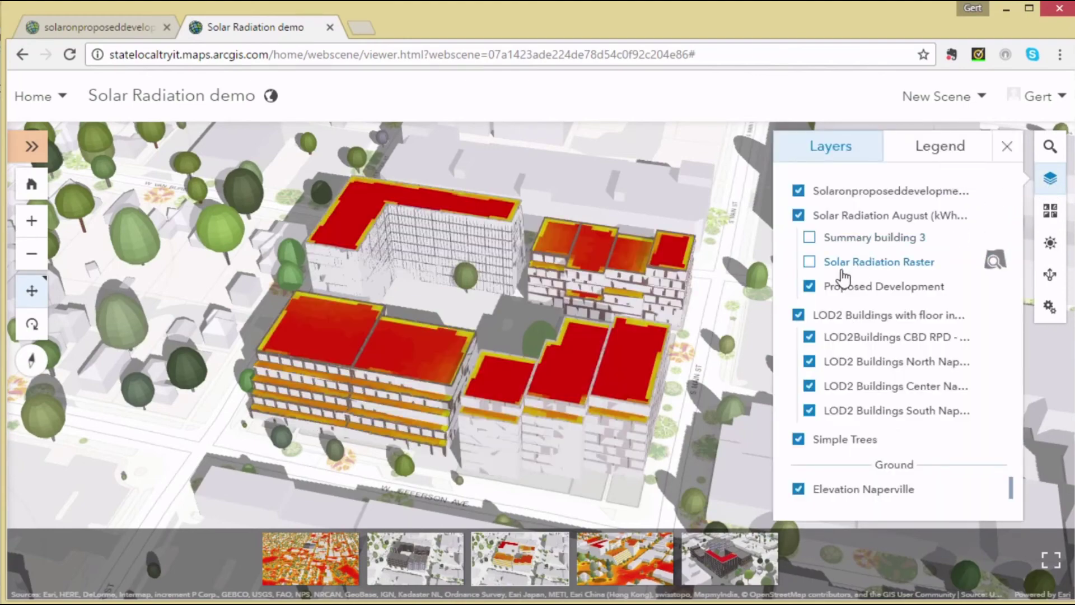
left_click(810, 287)
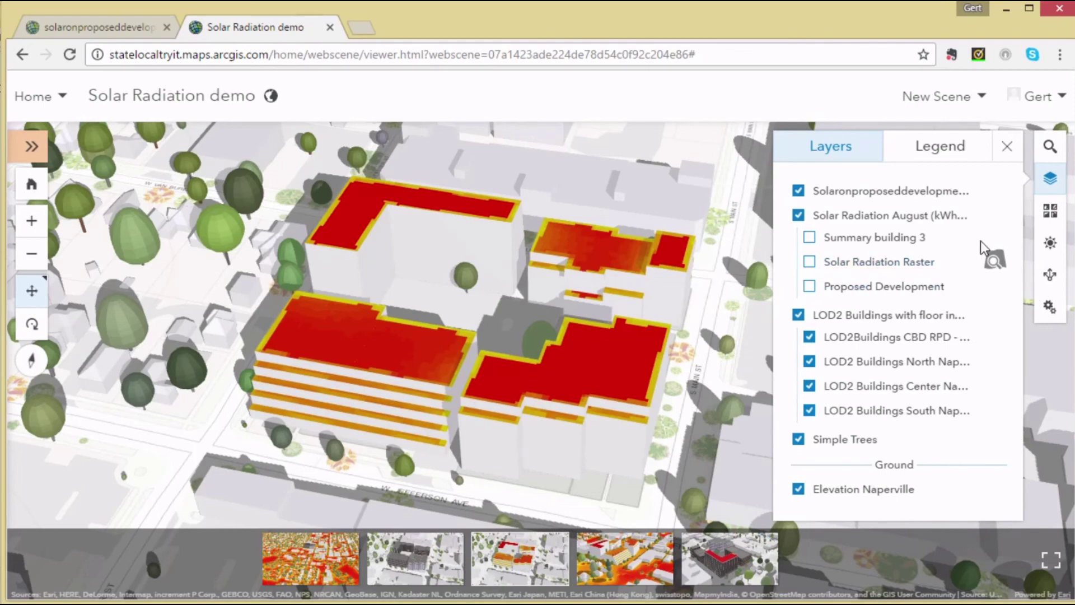
left_click(1050, 179)
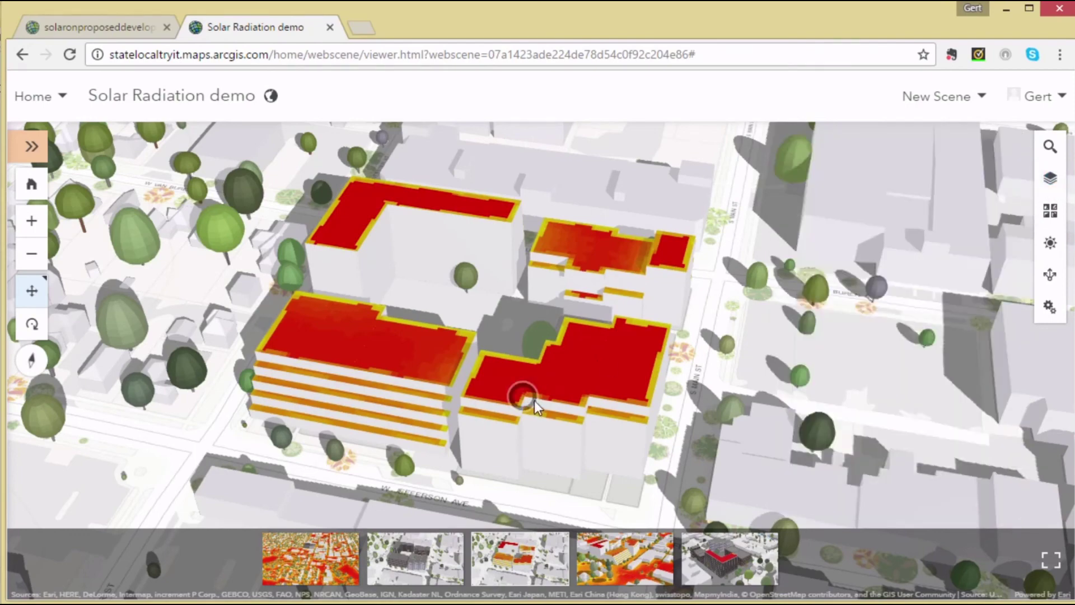